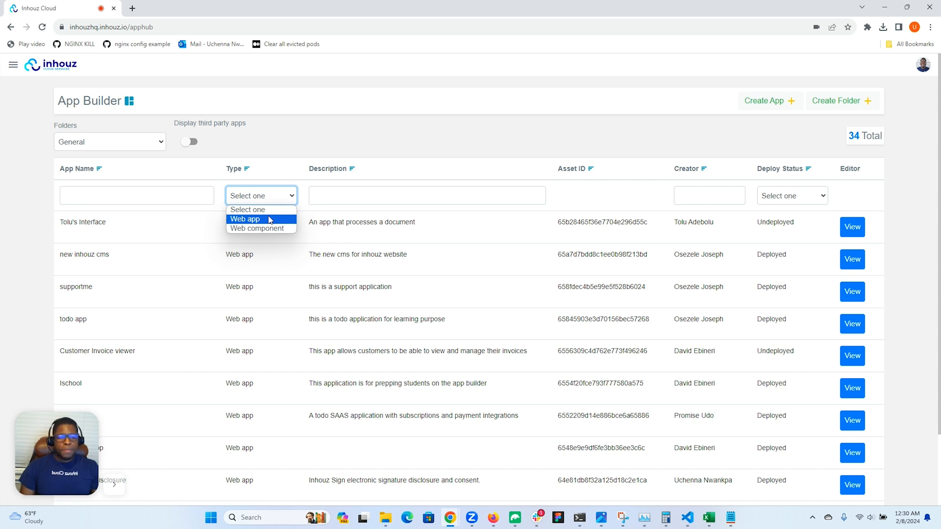
Step: Go to page 3 of the app list and open the Inhouz Website app in the editor
left_click(363, 139)
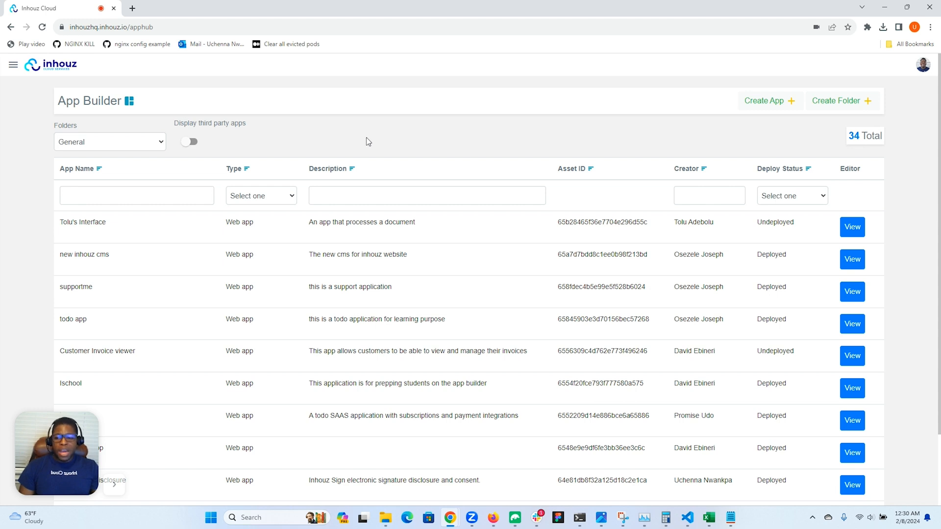
scroll(409, 141, "down", 3)
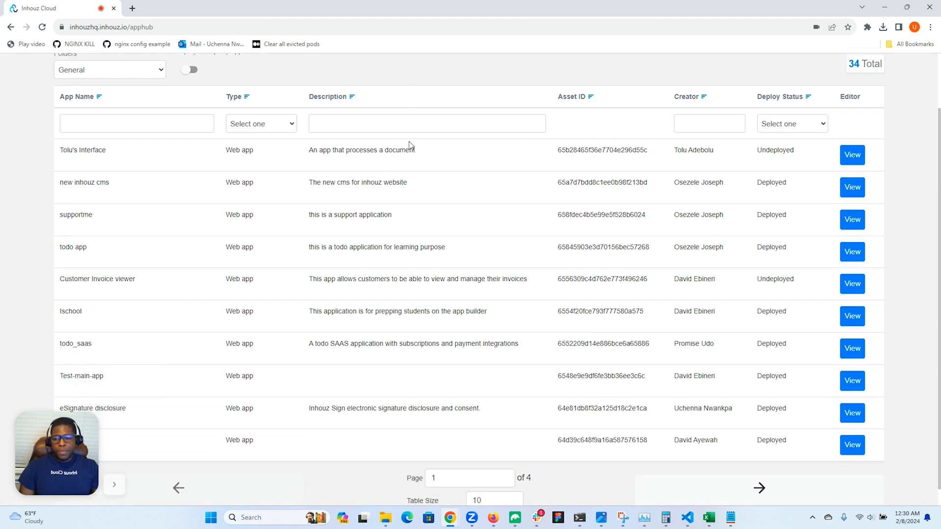
left_click(732, 476)
left_click(739, 472)
scroll(703, 446, "down", 3)
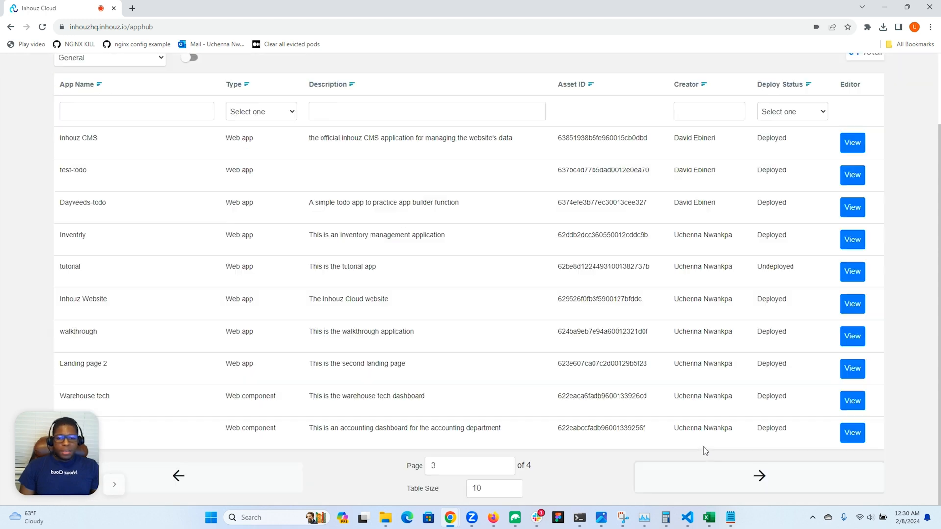
left_click_drag(106, 302, 56, 306)
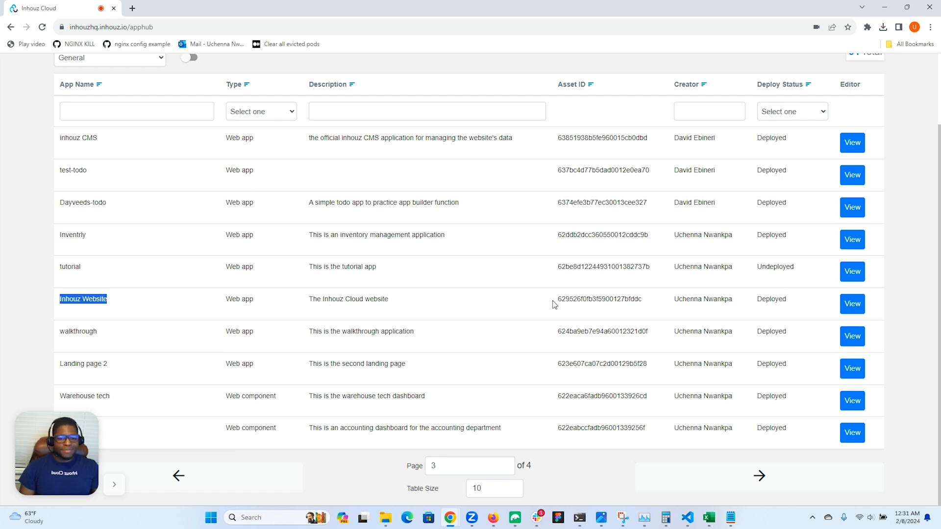
left_click(842, 308)
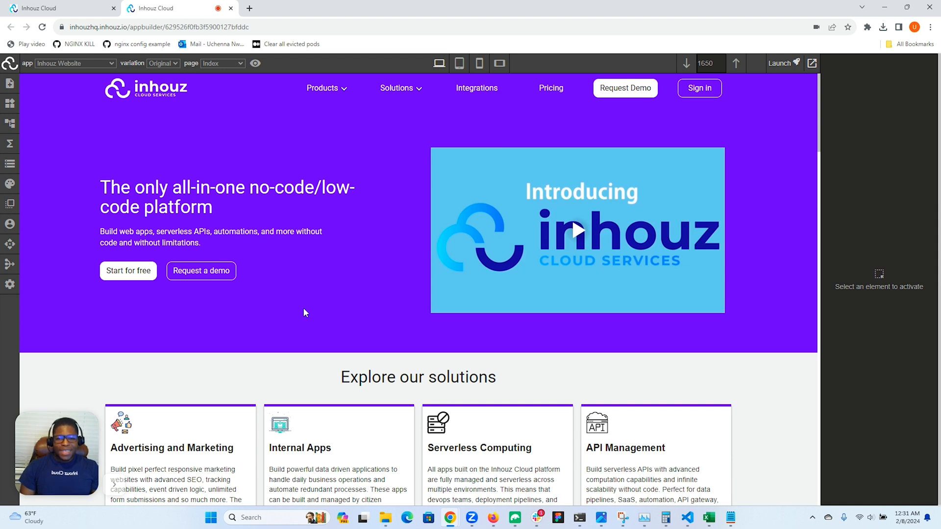
Step: Look through the Index page's sections, from the hero to the decision makers and tools sections, and return to its start
scroll(239, 324, "down", 8)
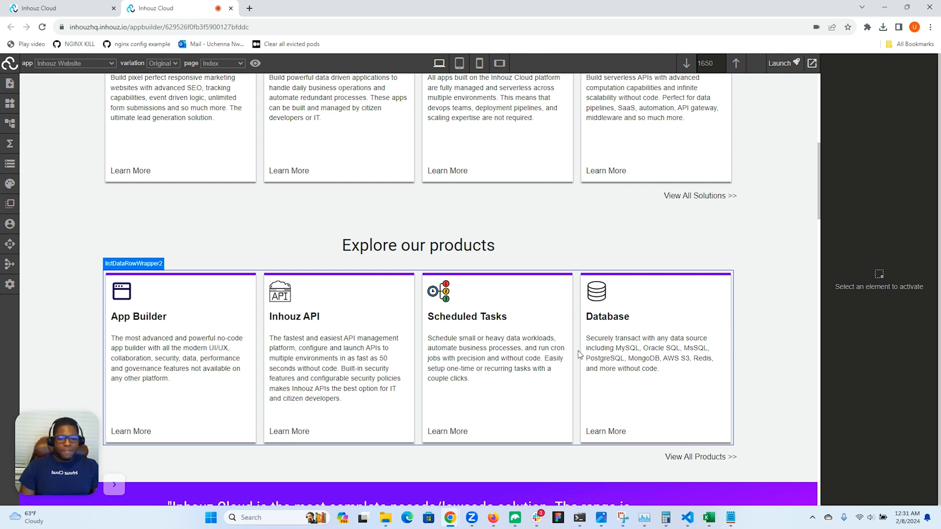
scroll(580, 354, "down", 5)
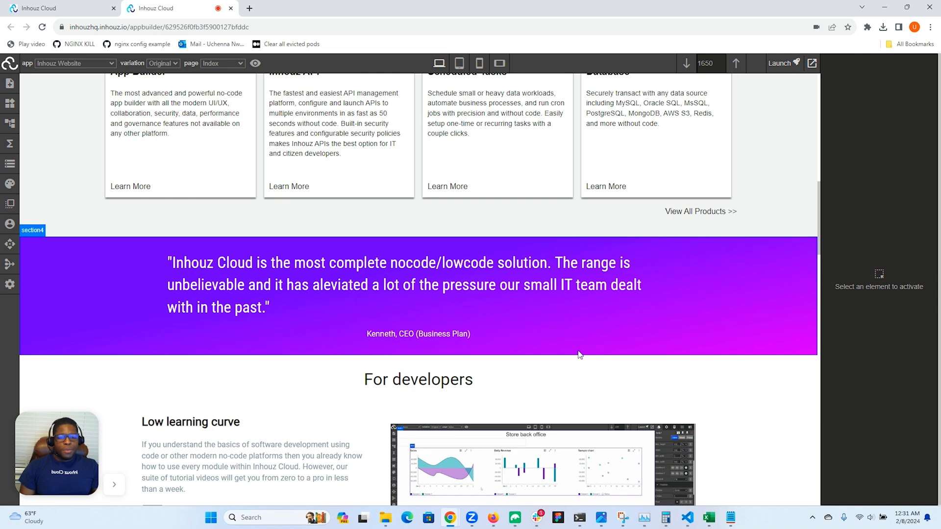
scroll(580, 354, "down", 9)
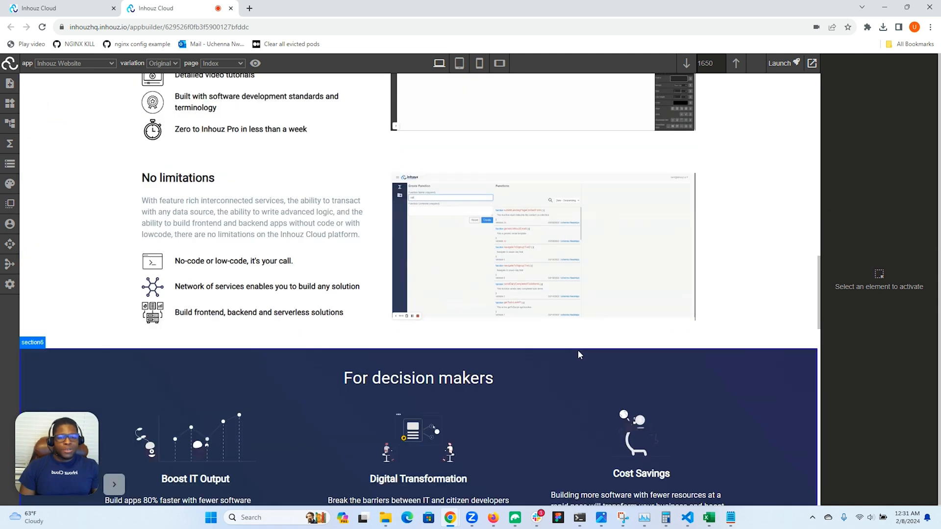
scroll(578, 354, "down", 4)
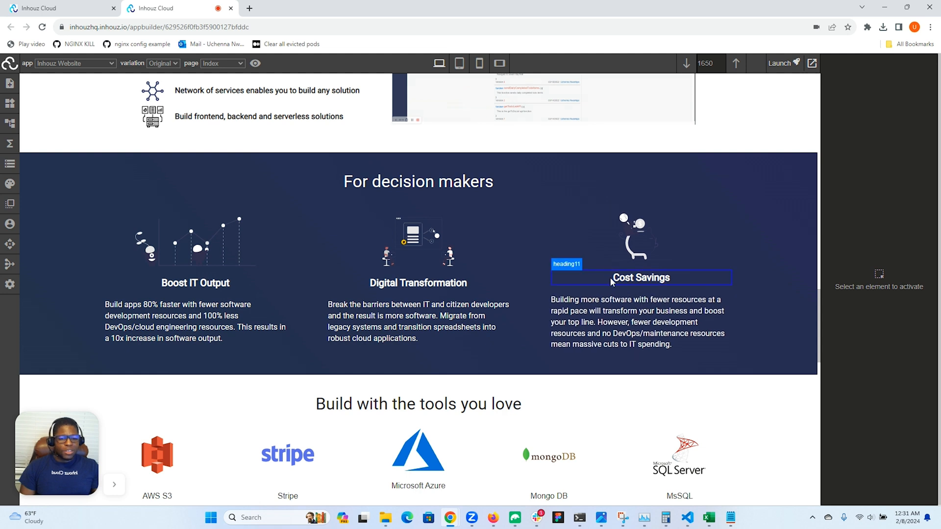
scroll(548, 287, "up", 19)
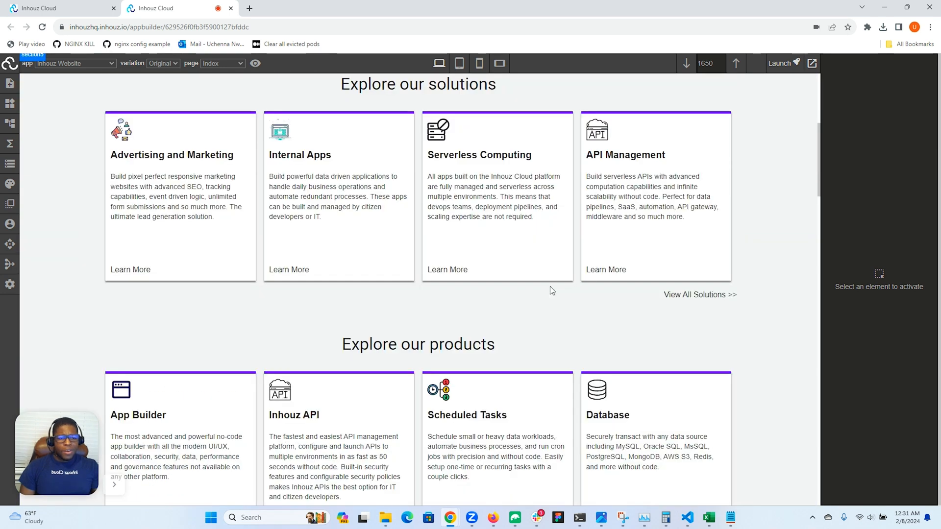
scroll(550, 286, "up", 6)
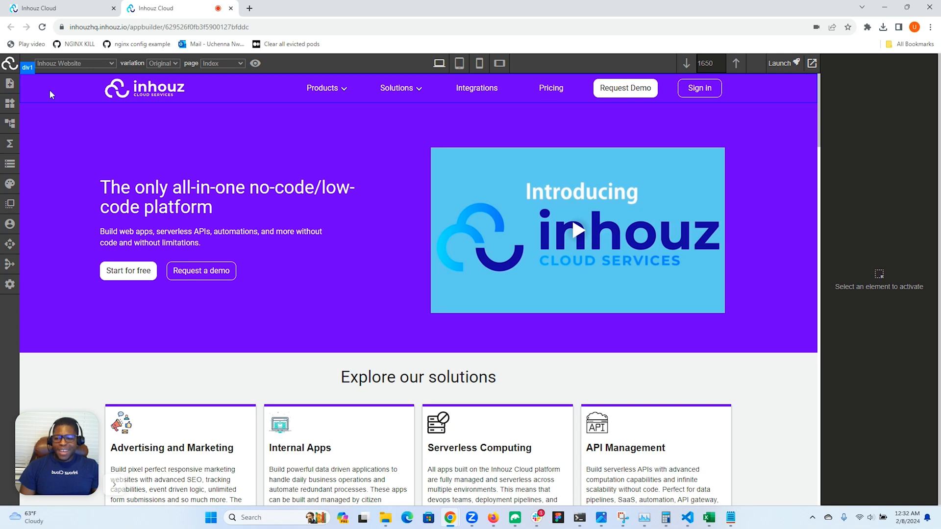
Step: Open the Products page's settings and review its general, dynamic SEO, SEO and open graph settings
left_click(9, 83)
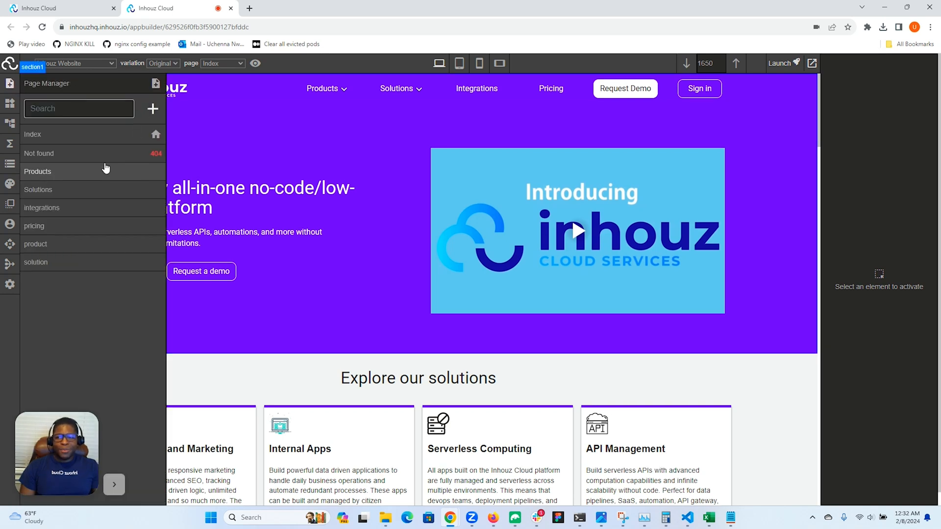
left_click(81, 176)
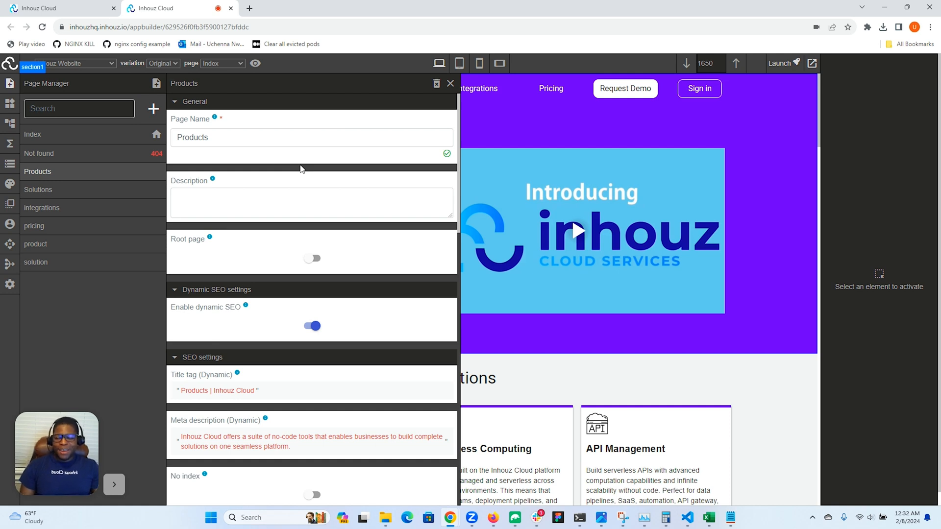
scroll(300, 169, "down", 4)
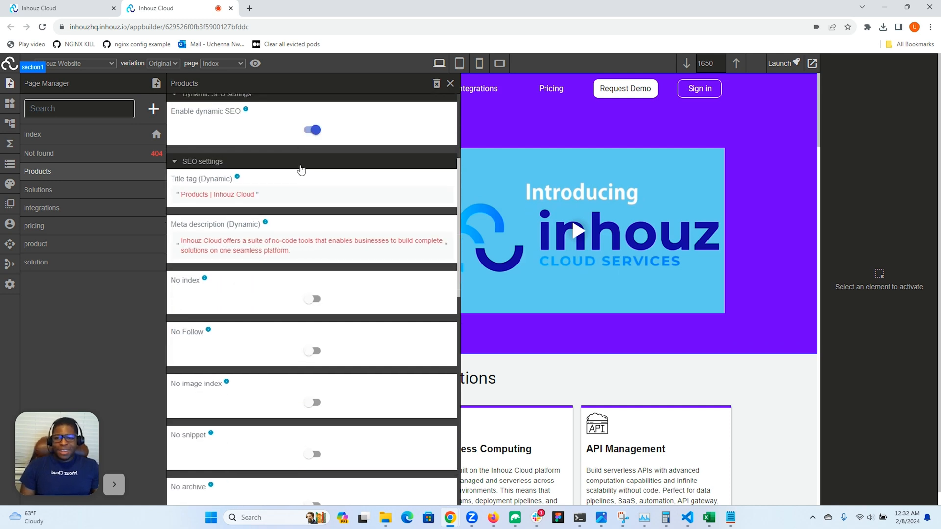
scroll(300, 172, "up", 2)
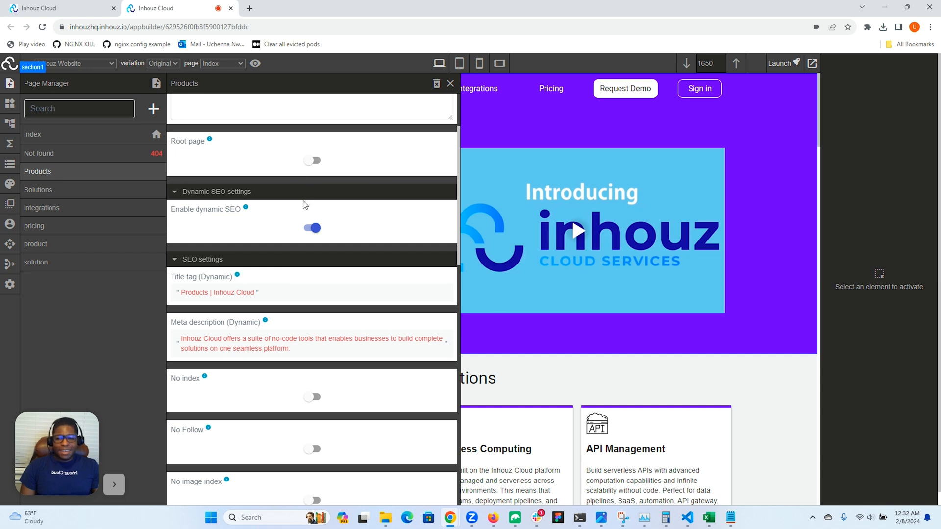
scroll(304, 203, "down", 2)
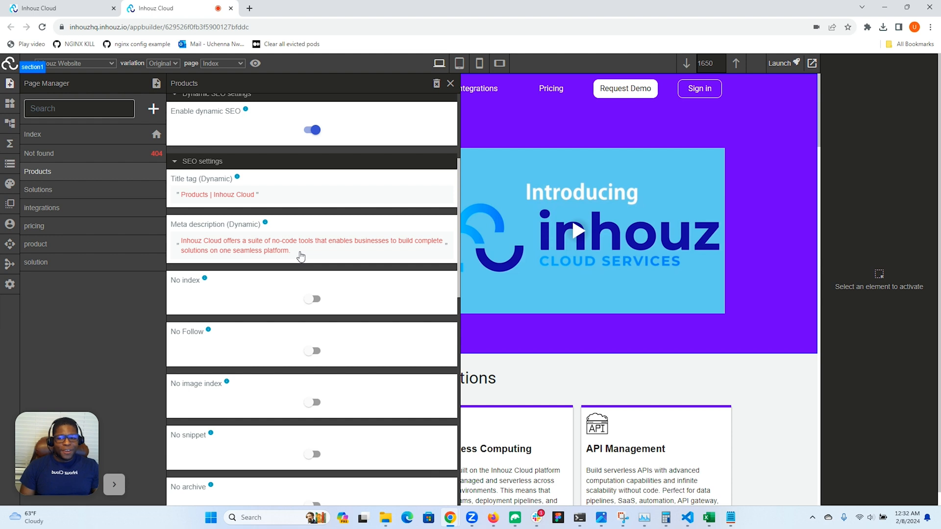
scroll(301, 257, "down", 5)
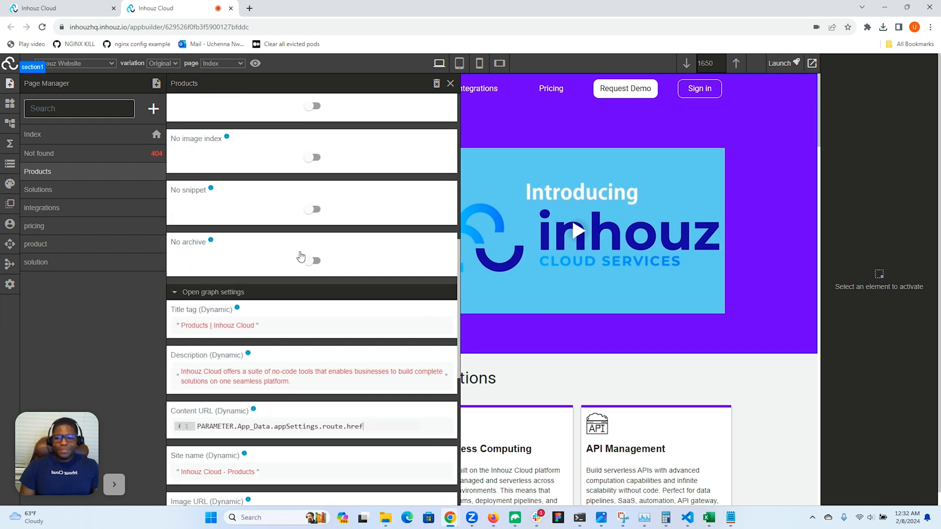
Step: Examine the Products page's slug, route parameters, page access restriction and life cycle functions
scroll(301, 256, "down", 7)
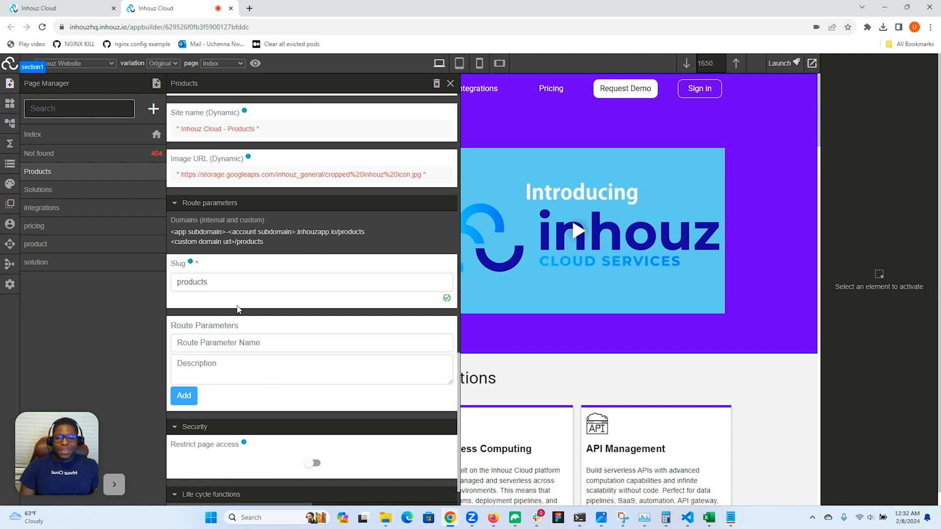
scroll(228, 355, "down", 1)
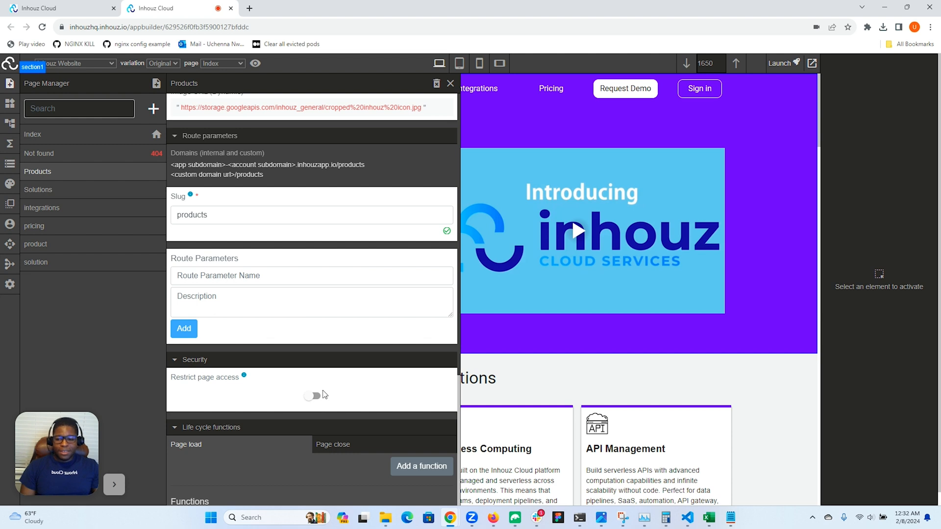
scroll(328, 409, "down", 1)
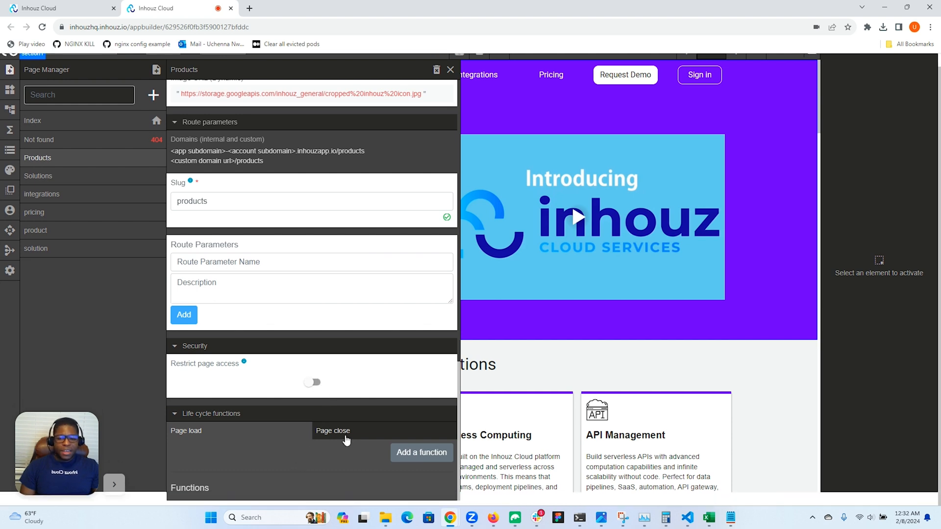
mouse_move(346, 440)
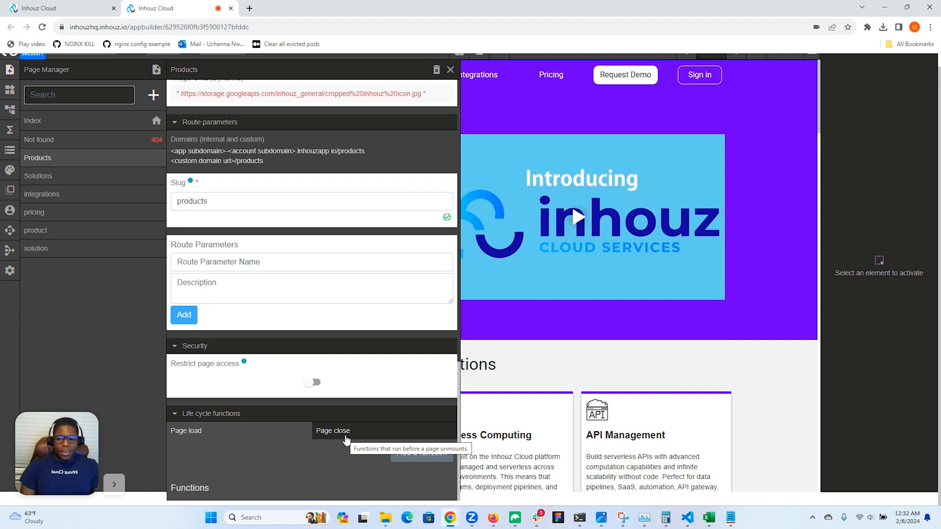
mouse_move(289, 437)
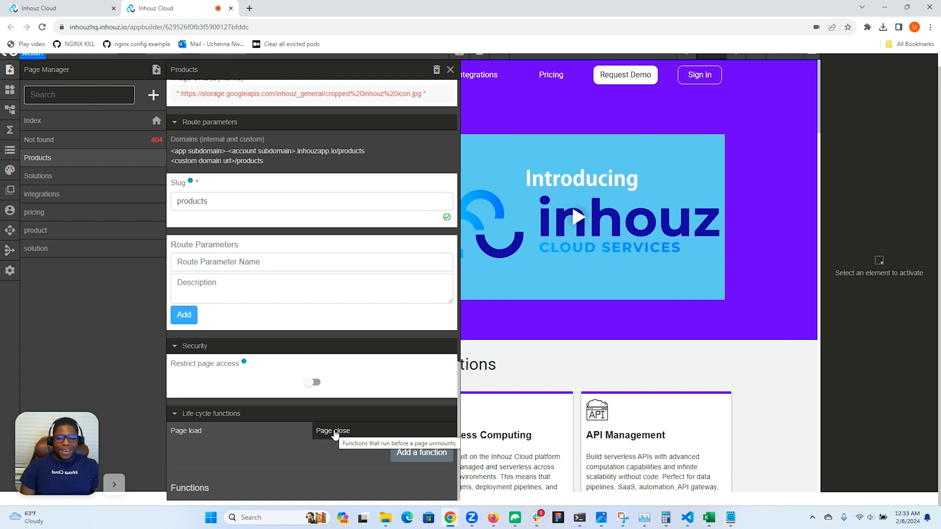
scroll(334, 433, "up", 4)
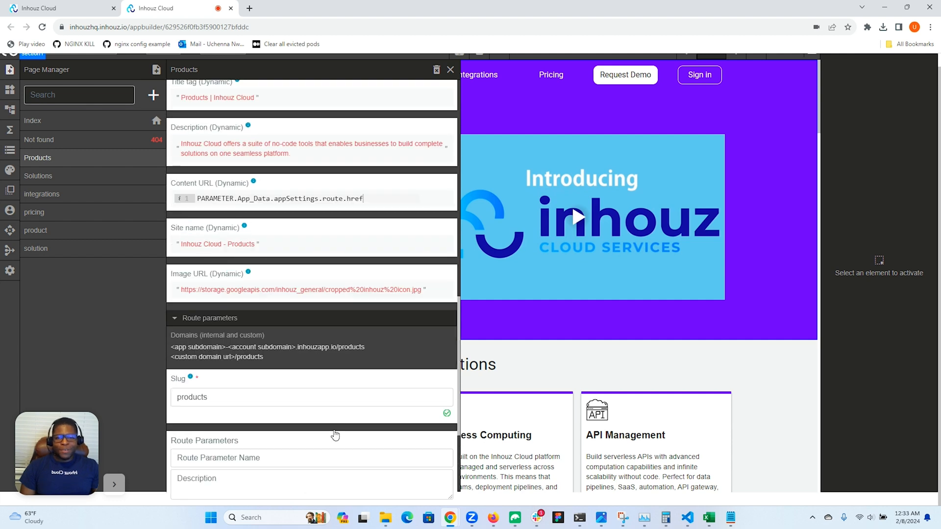
scroll(335, 434, "down", 4)
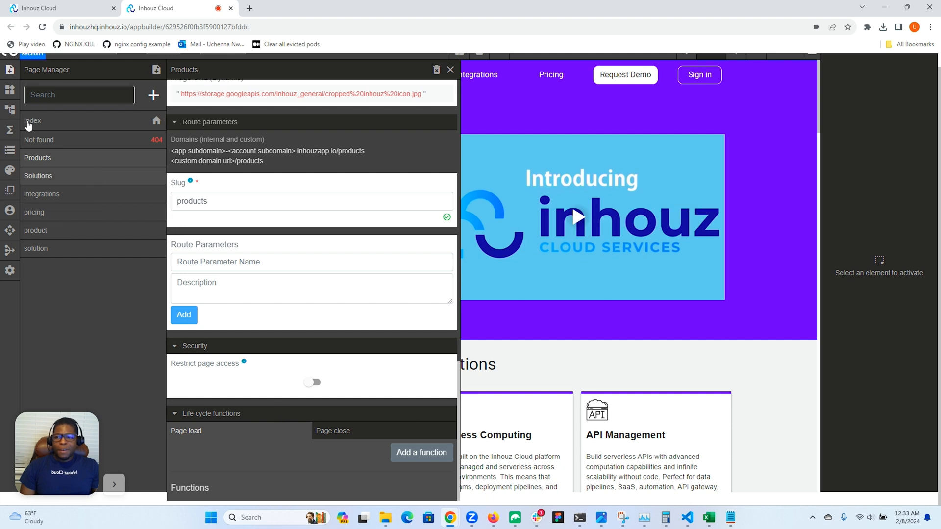
Step: Browse the library of available page elements, from layout and form elements to data visualization and components
left_click(11, 94)
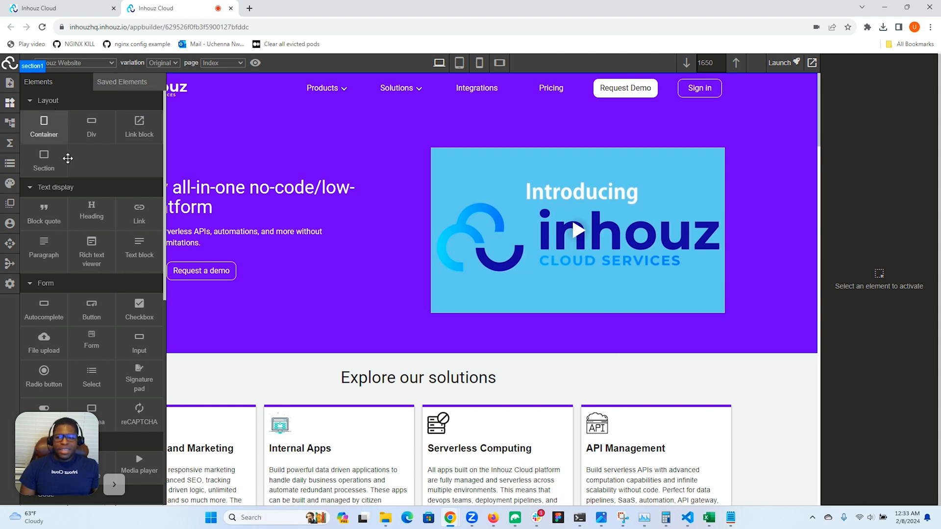
scroll(89, 161, "down", 10)
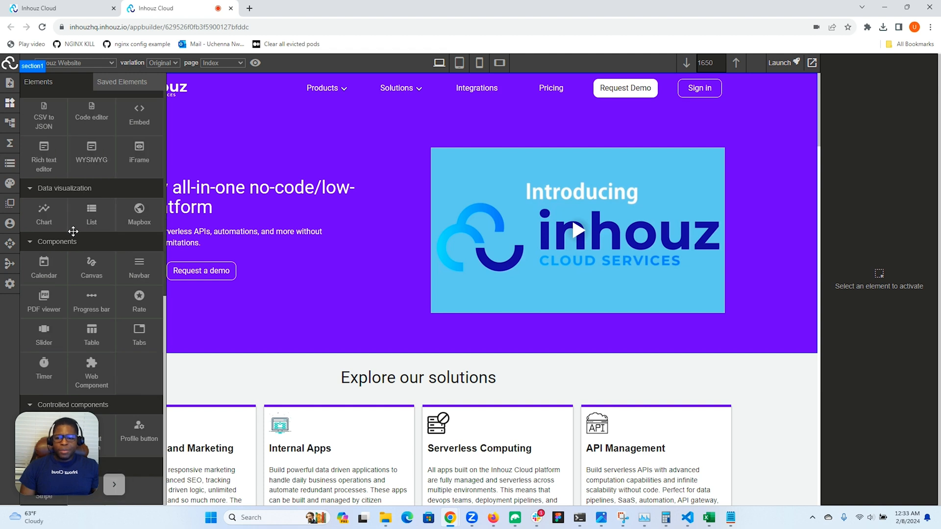
scroll(71, 254, "up", 10)
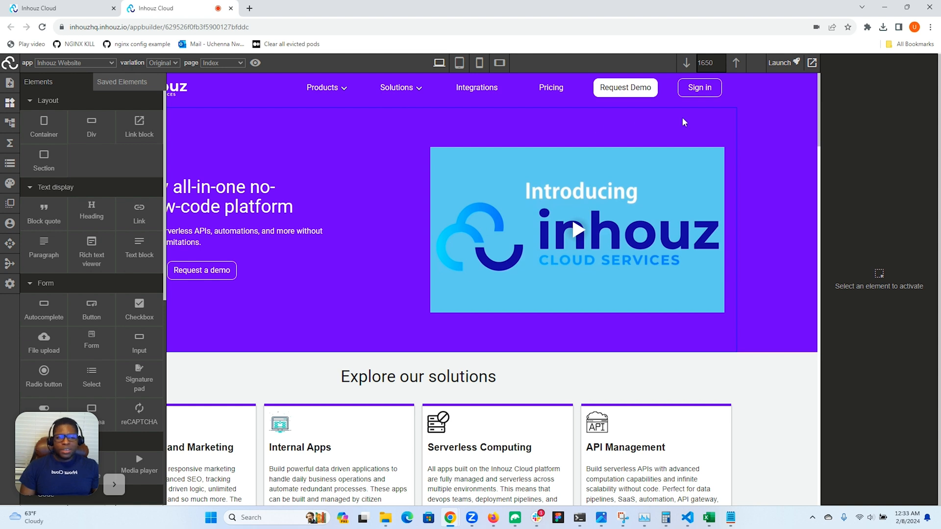
Step: Display the element hierarchy and inspect the styles of the hero container, Pricing text, Serverless Computing icon and a solution card's icon wrapper
left_click(308, 144)
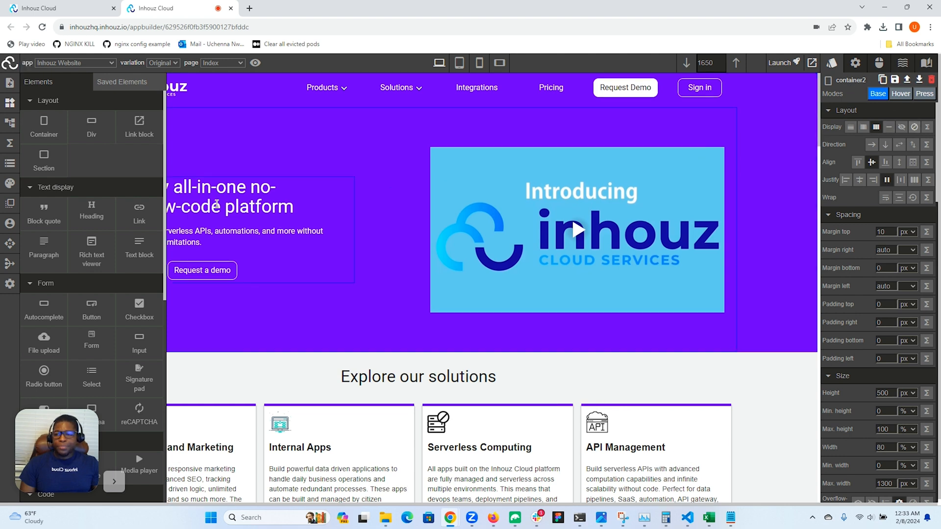
left_click(10, 124)
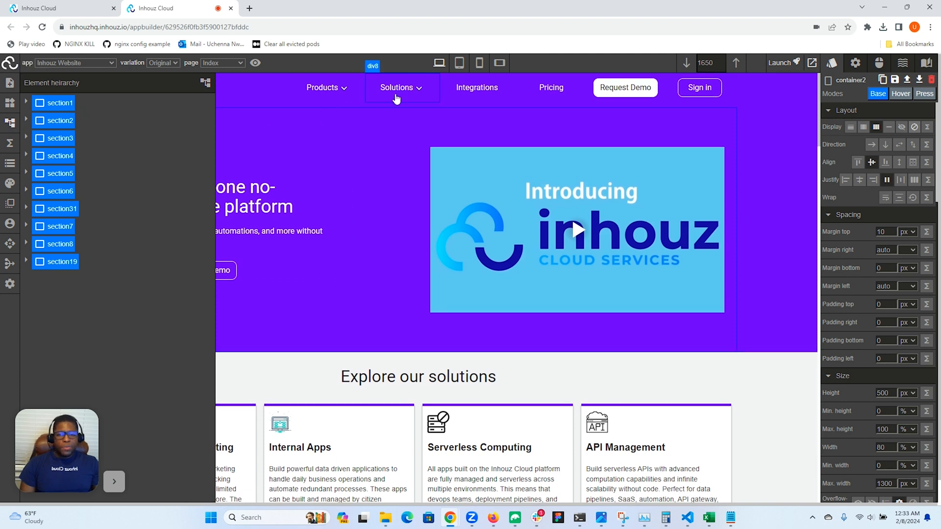
left_click(553, 89)
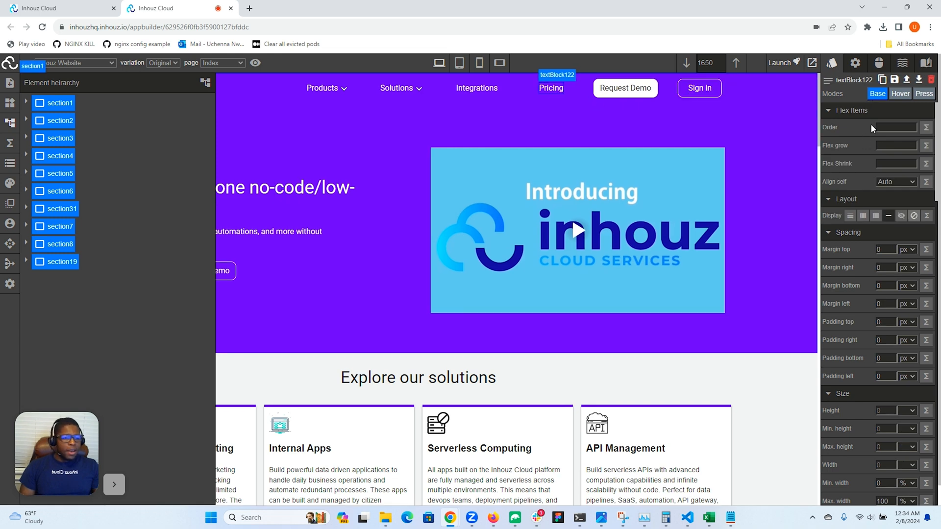
scroll(424, 355, "down", 4)
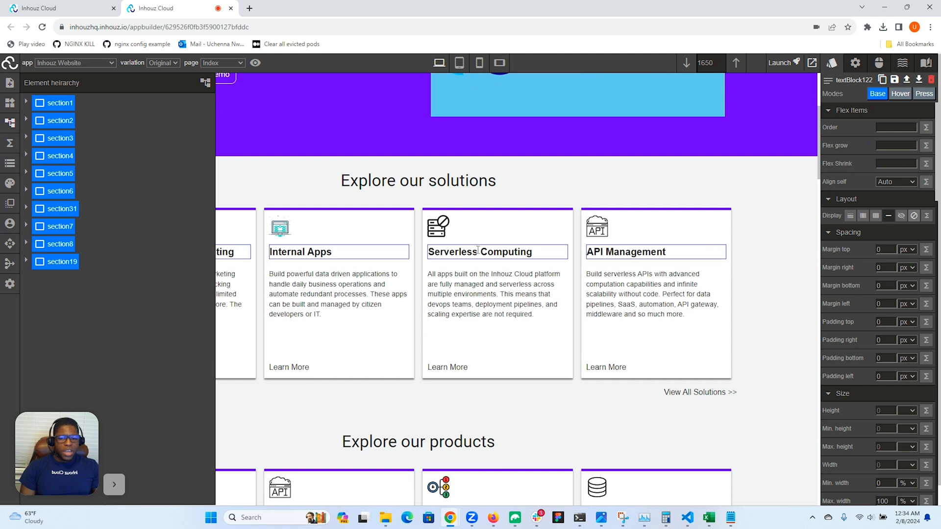
left_click(438, 229)
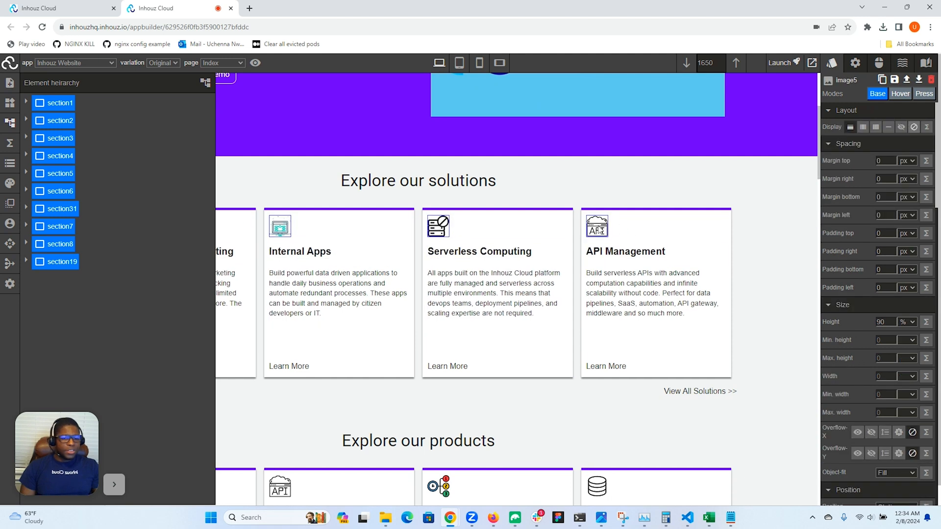
left_click(637, 231)
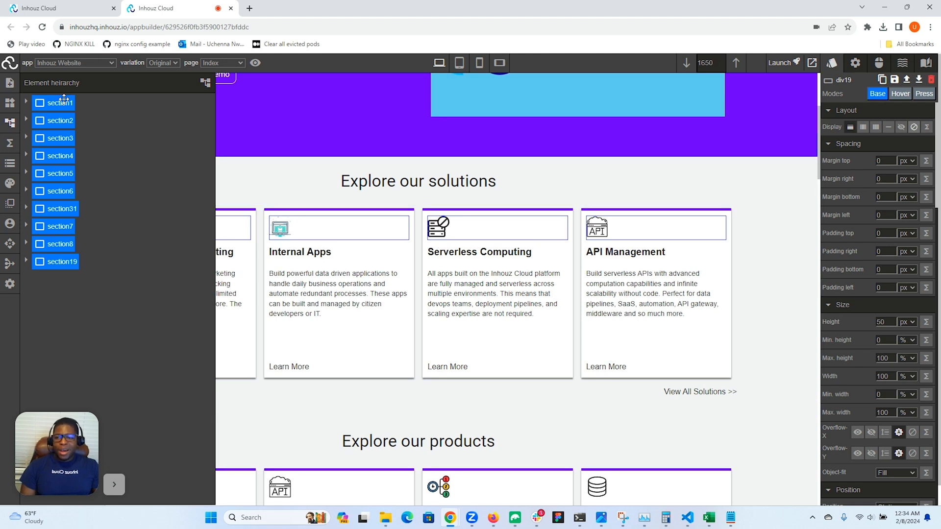
Step: Expand section2 in the element hierarchy through container3, list1 and listDataRowWrapper1, and close the hierarchy
left_click(26, 119)
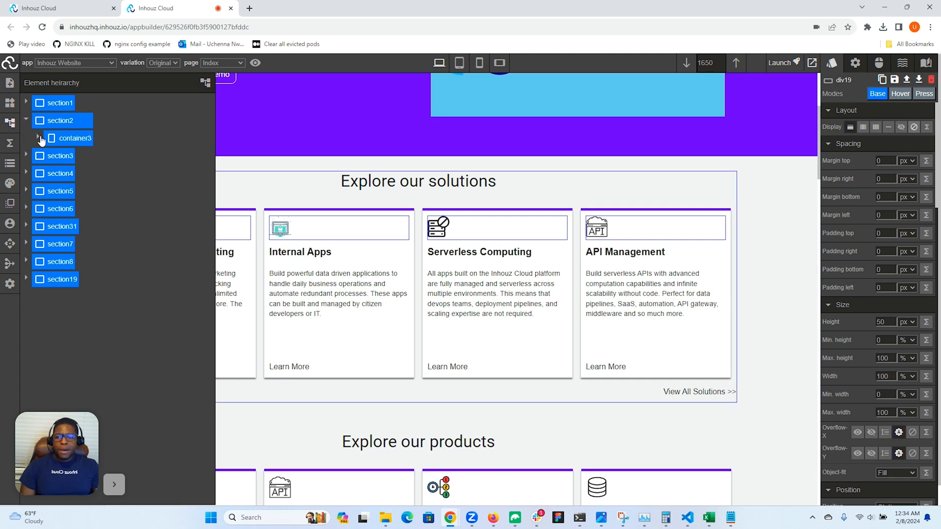
left_click(38, 137)
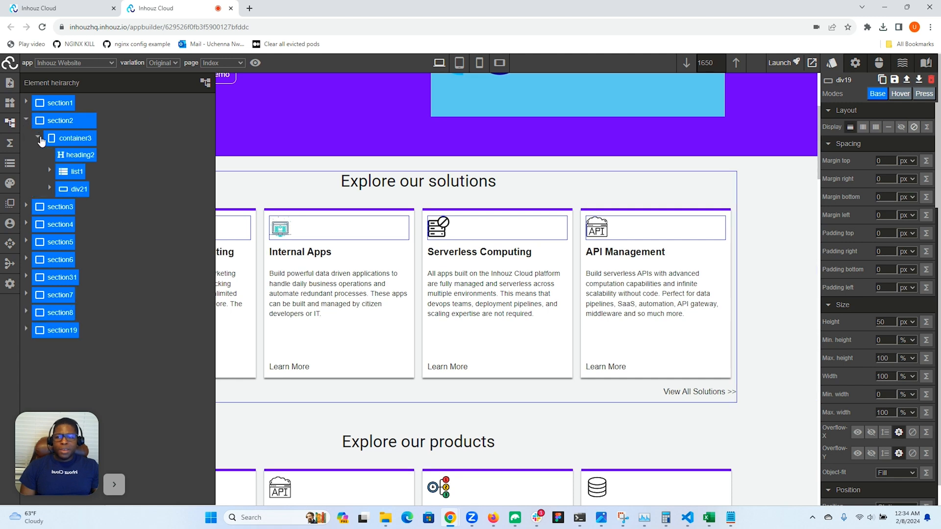
left_click(49, 171)
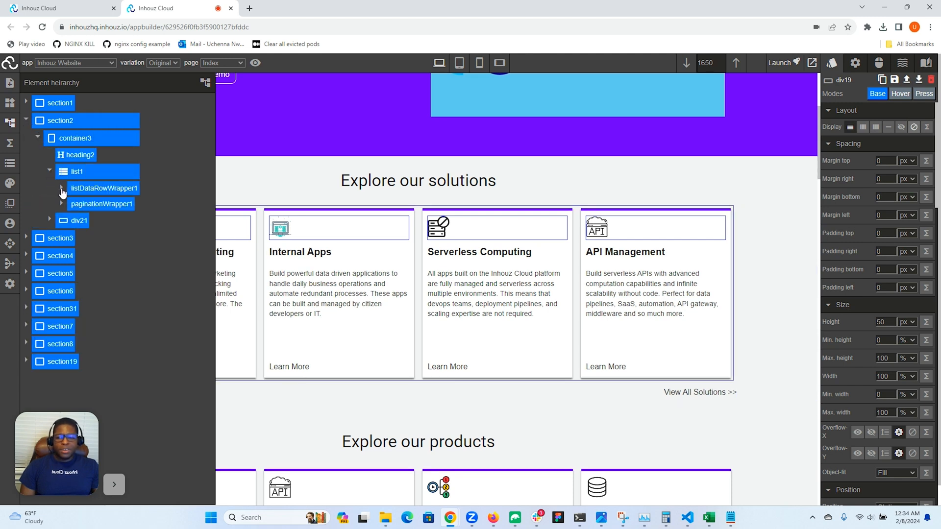
left_click(61, 188)
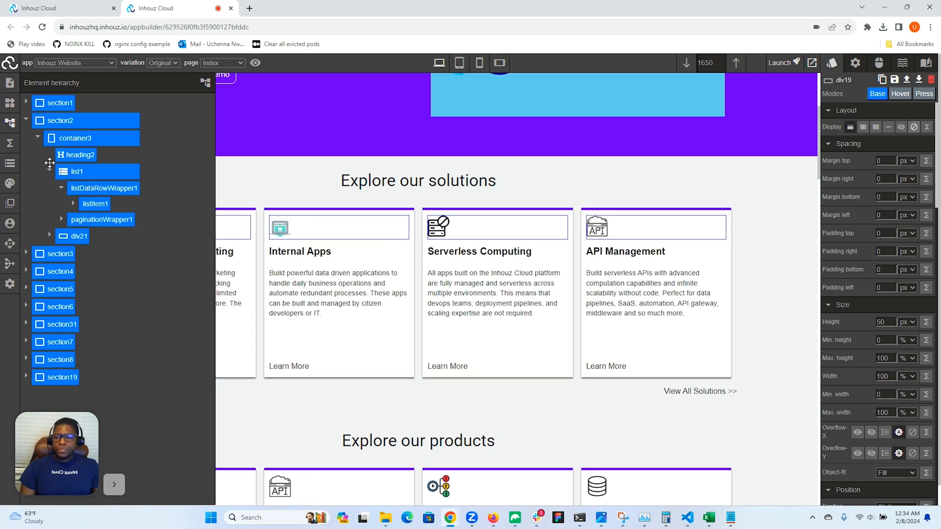
left_click(11, 127)
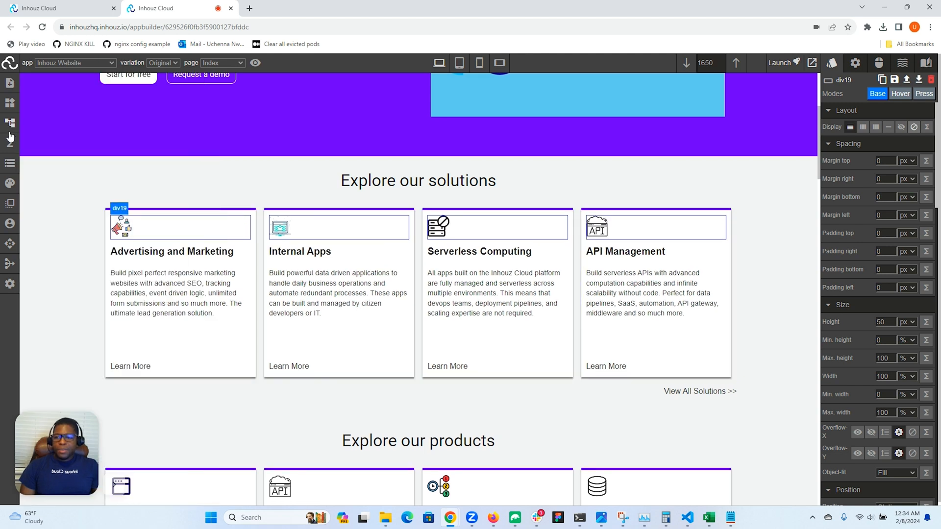
Step: Review the app's lifecycle functions from pre-render data to router change, opening the app data change function that watches the solutionId route parameter
left_click(8, 145)
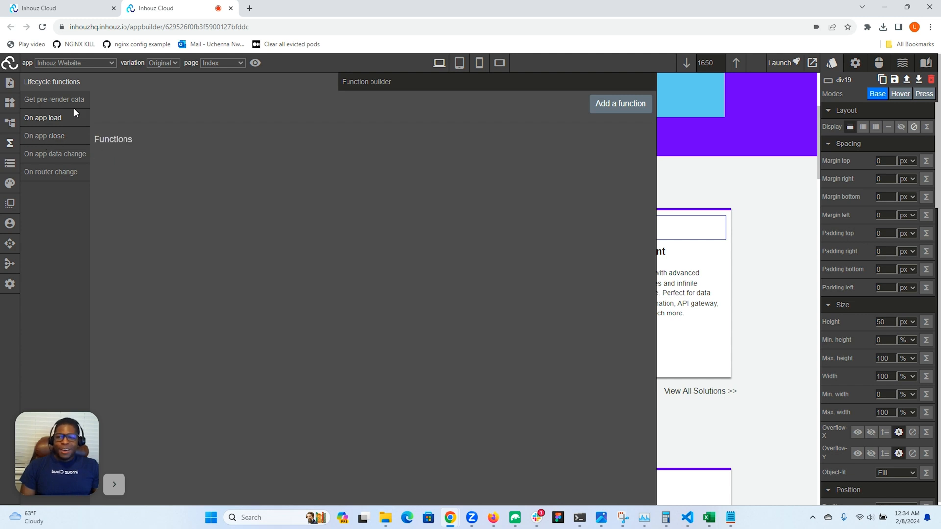
left_click(42, 101)
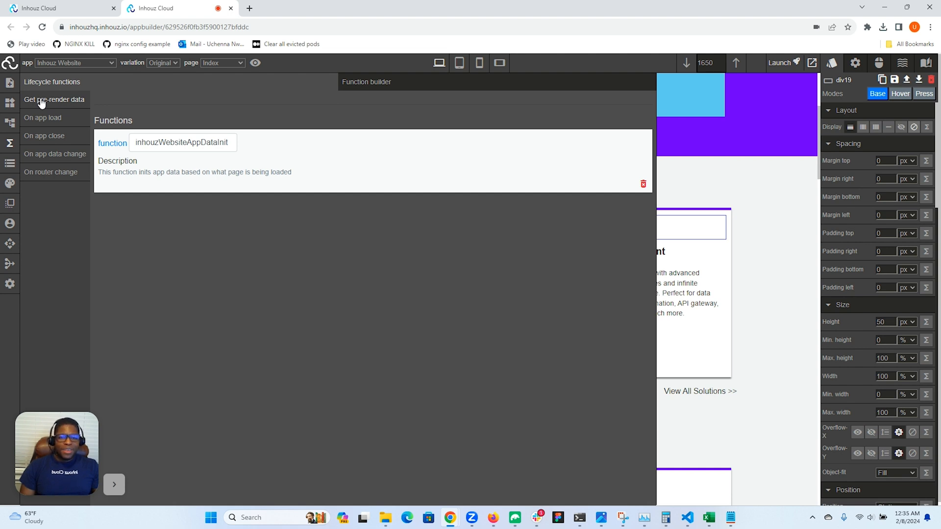
left_click(43, 121)
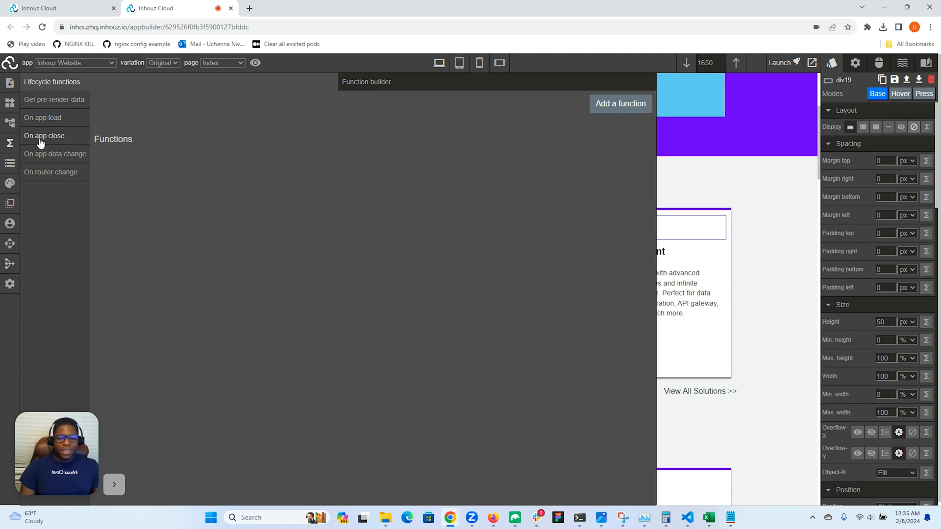
left_click(39, 163)
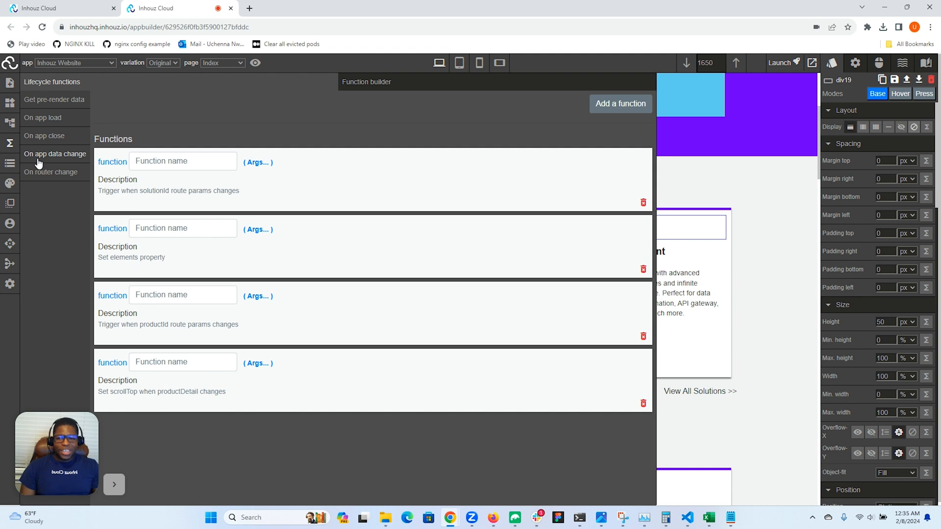
left_click(298, 190)
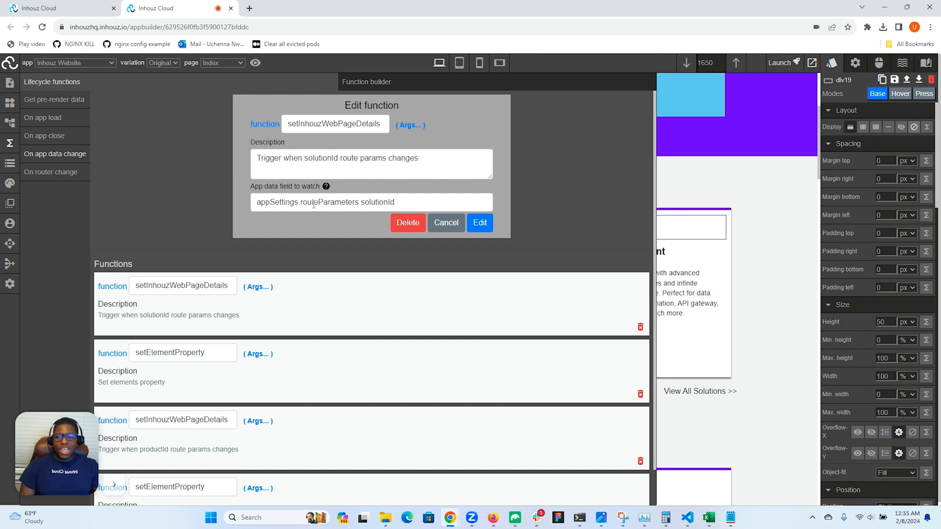
left_click(66, 175)
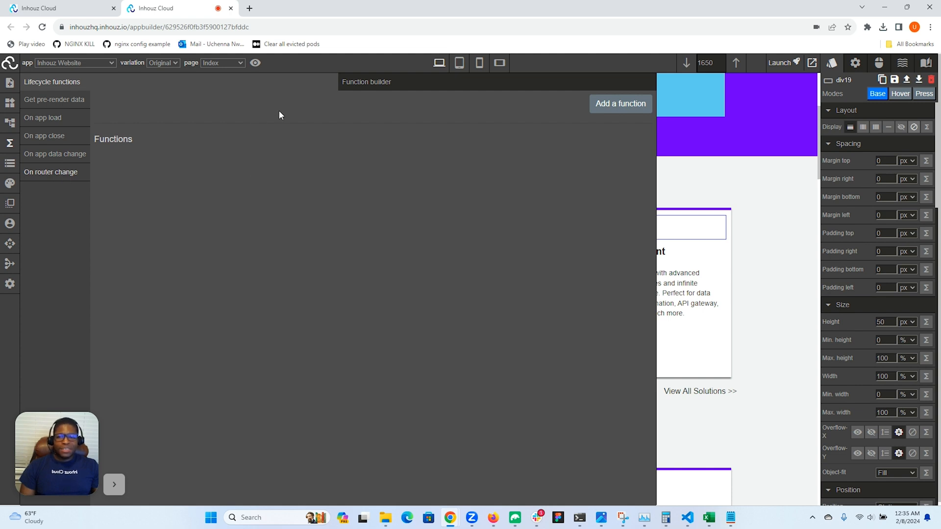
Step: Browse the existing functions in the function builder and open the form for creating a function
left_click(374, 88)
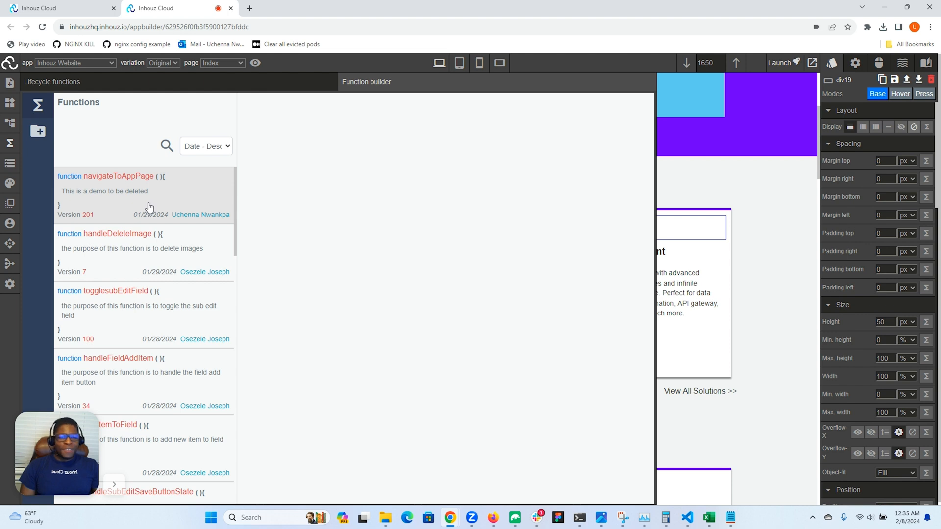
scroll(710, 199, "up", 4)
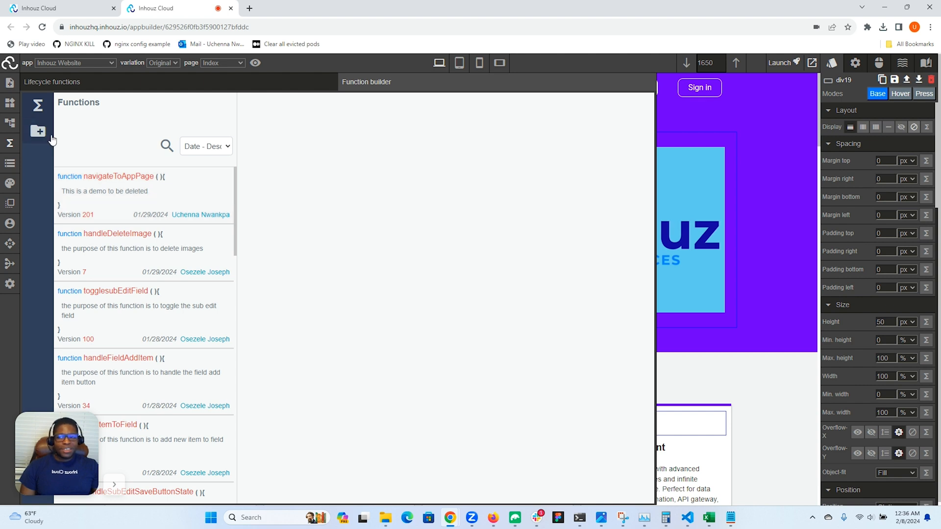
left_click(37, 130)
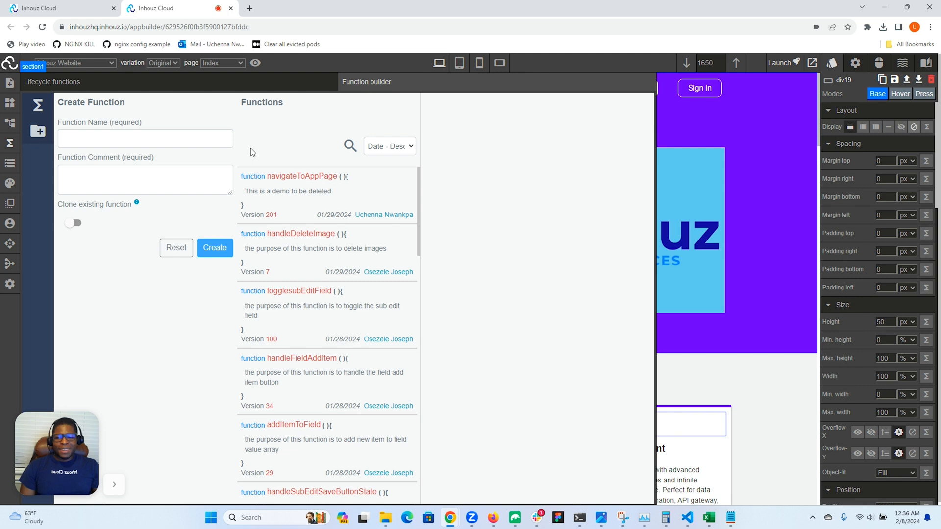
Step: Examine the initial app data JSON, including the pricing details and the solutionDetail object
left_click(8, 168)
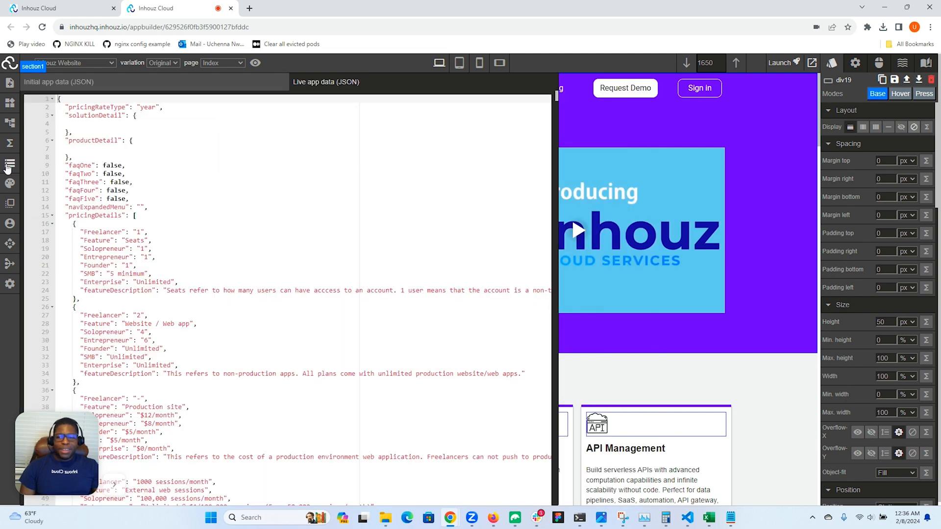
left_click(90, 83)
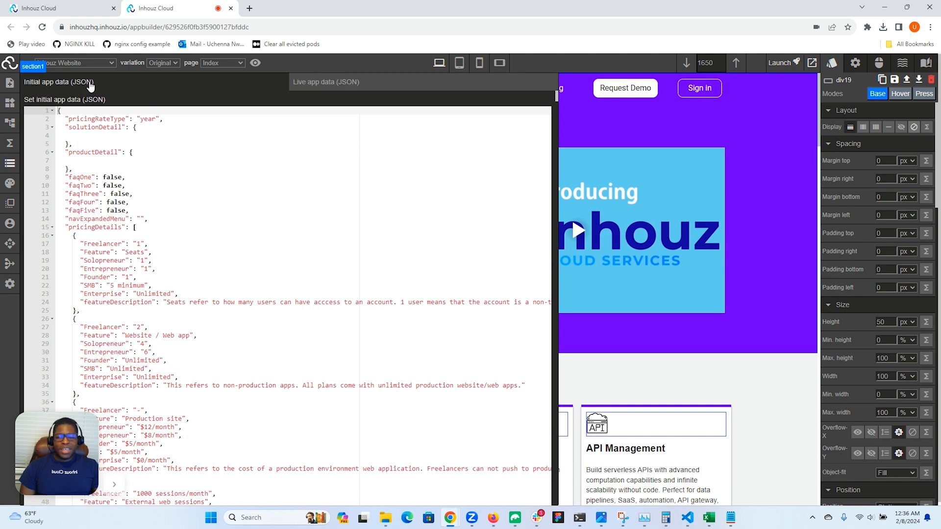
scroll(122, 189, "down", 15)
scroll(146, 193, "down", 4)
scroll(146, 194, "up", 13)
scroll(146, 193, "up", 8)
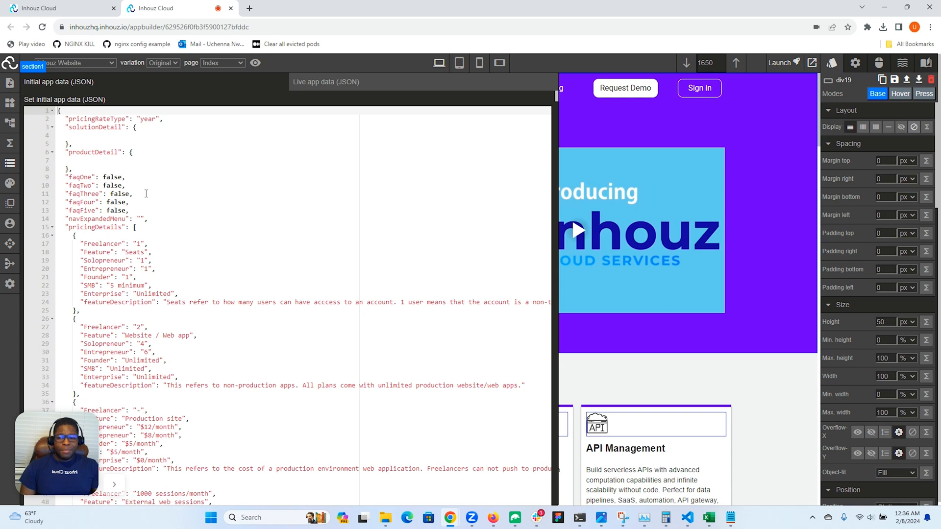
scroll(146, 193, "down", 5)
scroll(146, 194, "up", 5)
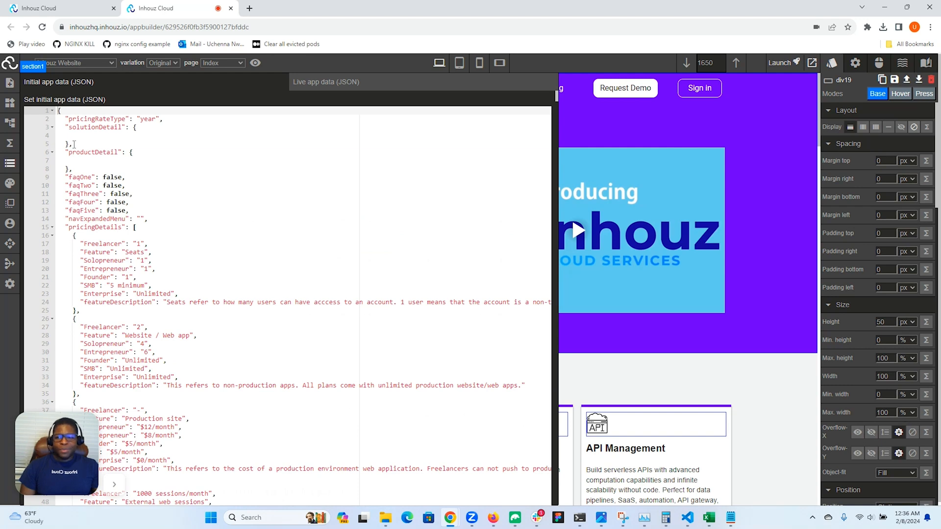
left_click_drag(72, 145, 65, 129)
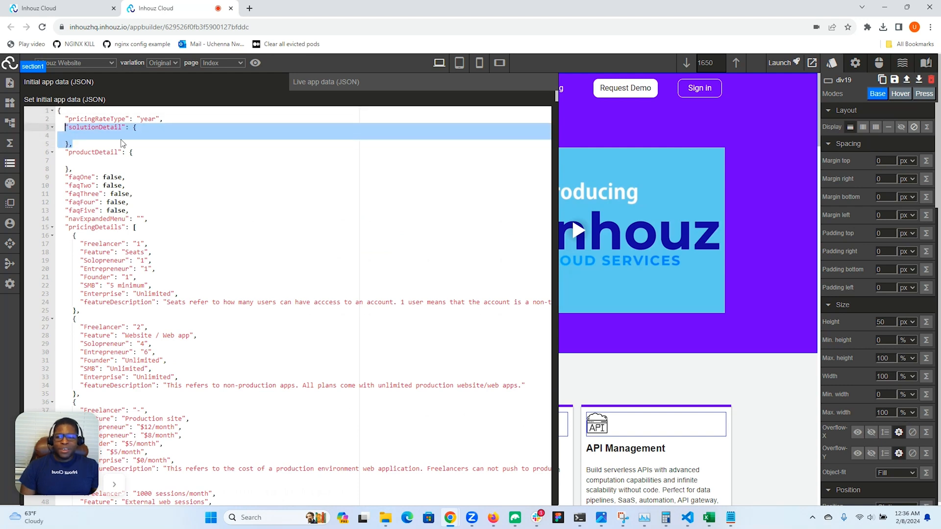
left_click(88, 146)
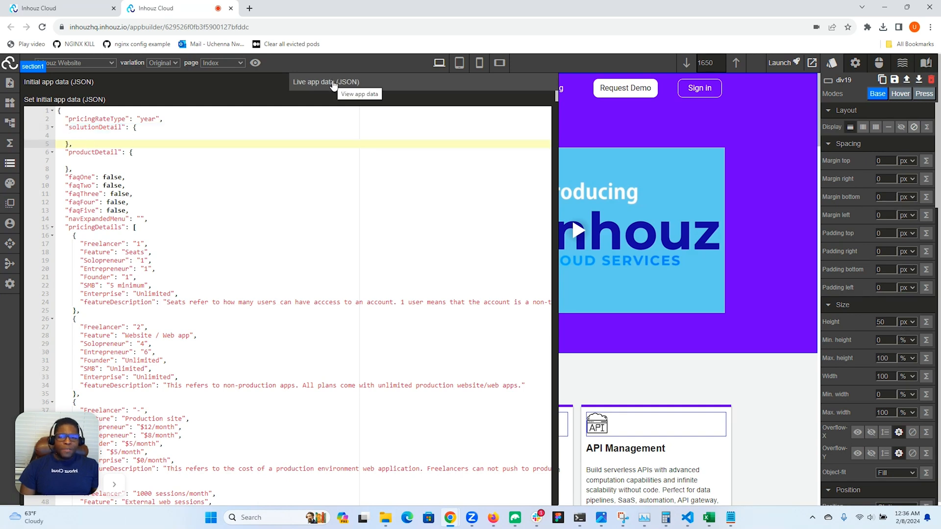
Step: Examine the live app data JSON through to appSettings, with its user, user agent, environment and route information
left_click(333, 85)
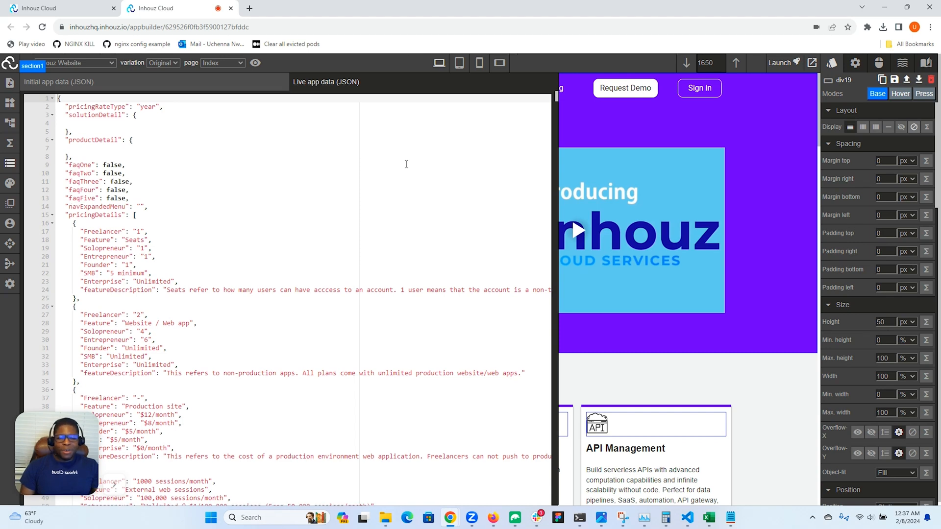
scroll(406, 164, "down", 5)
scroll(469, 154, "down", 5)
scroll(469, 153, "down", 8)
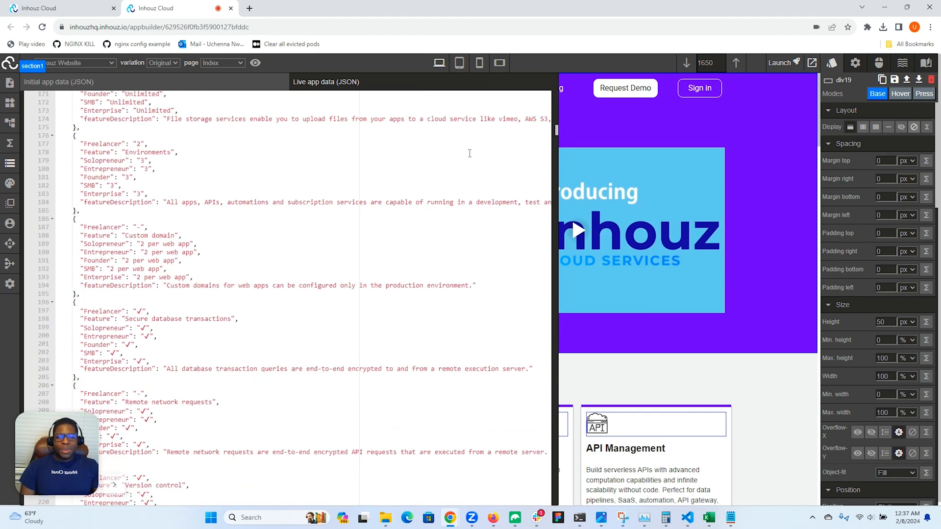
left_click_drag(555, 126, 549, 489)
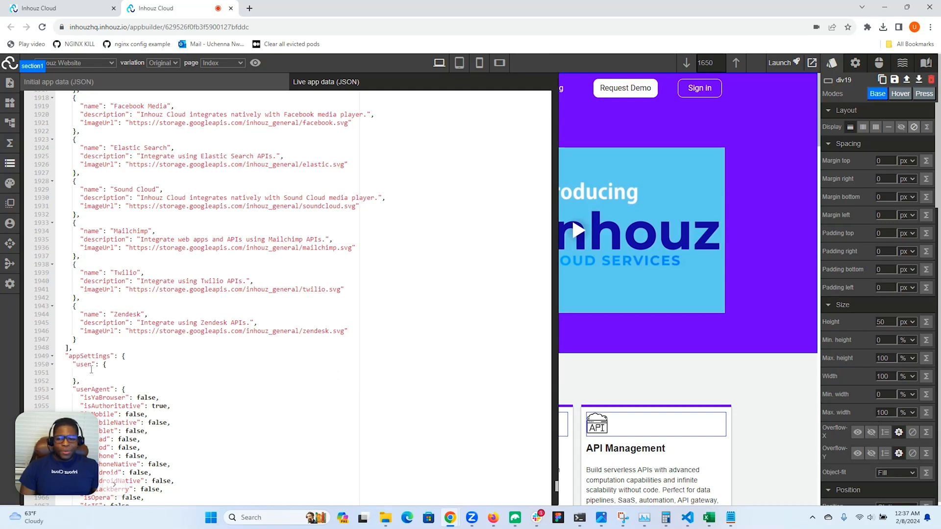
scroll(98, 366, "down", 4)
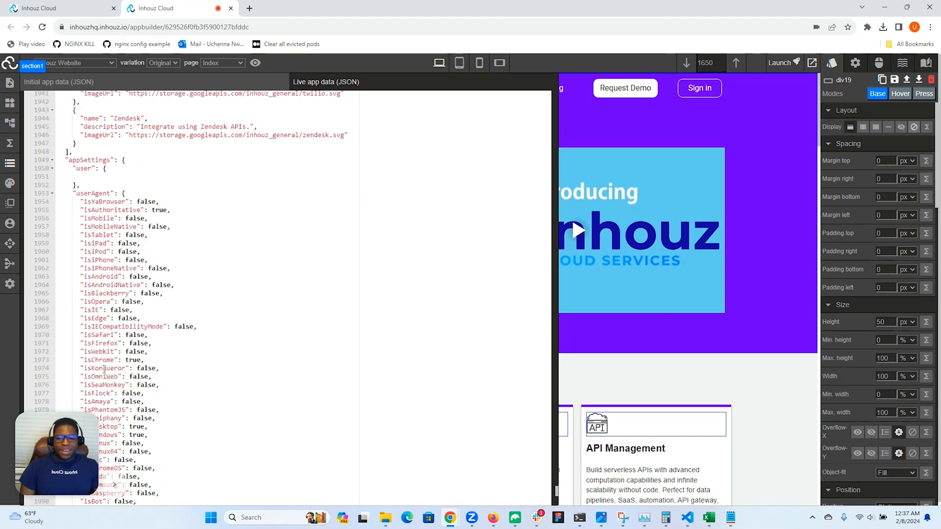
scroll(129, 362, "down", 5)
scroll(130, 362, "down", 3)
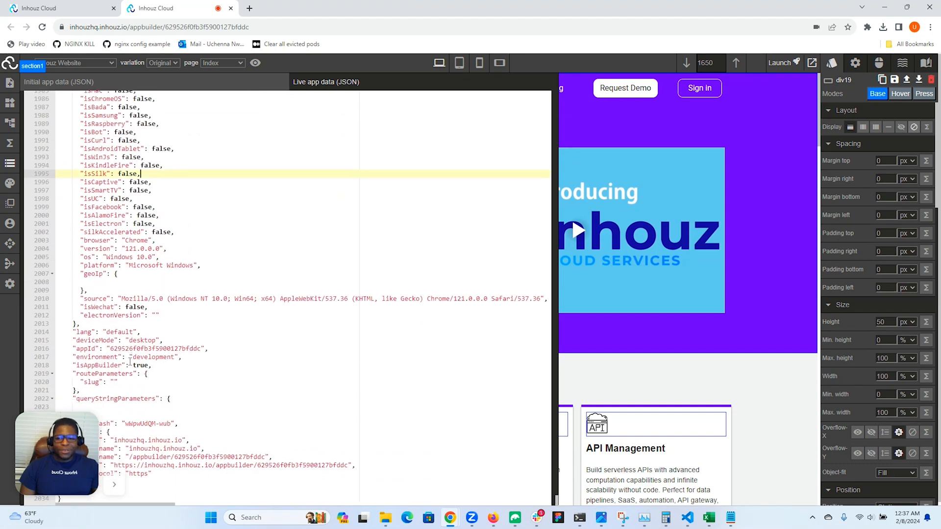
scroll(115, 366, "down", 1)
left_click_drag(61, 438, 402, 399)
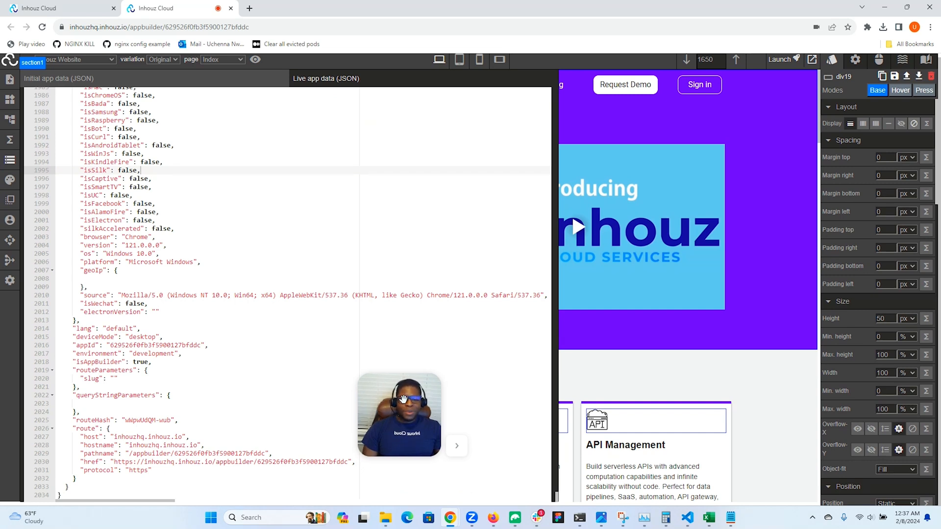
left_click_drag(403, 398, 3, 446)
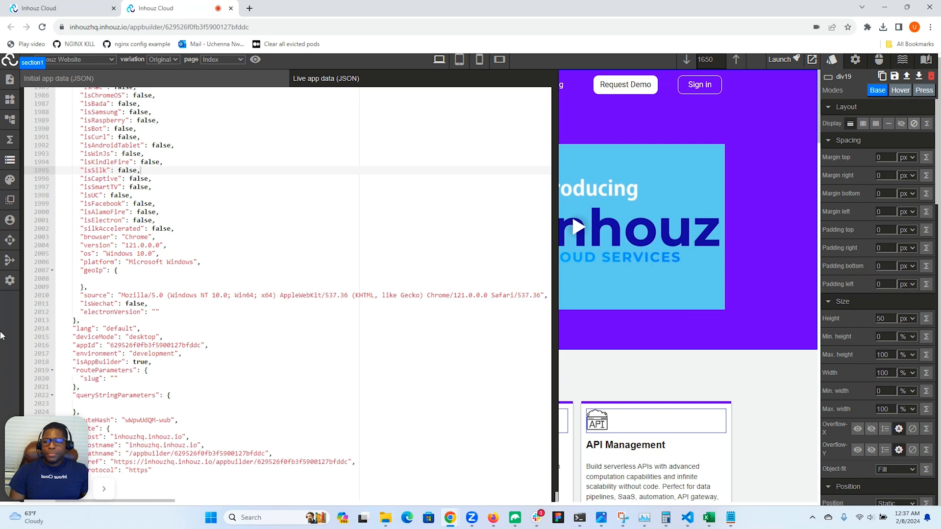
Step: Review the app's style guide and its saved styles
left_click(9, 180)
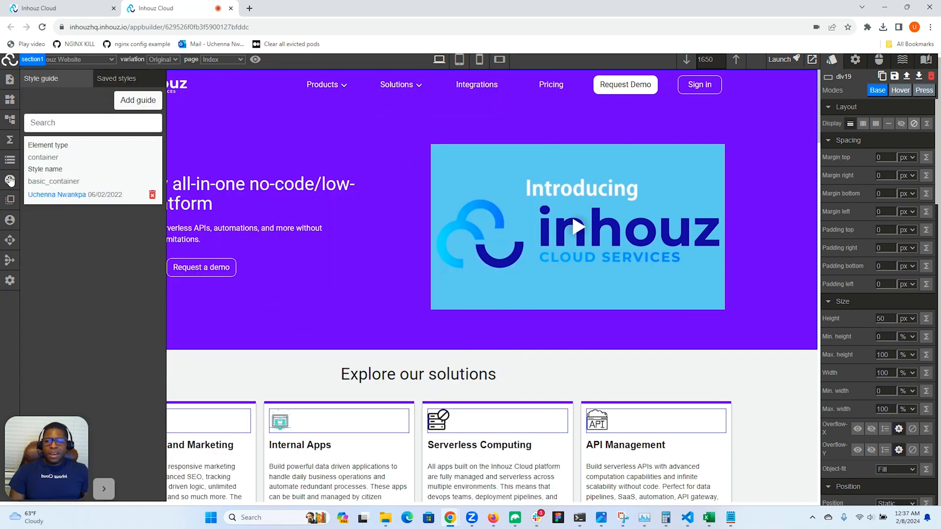
left_click(120, 84)
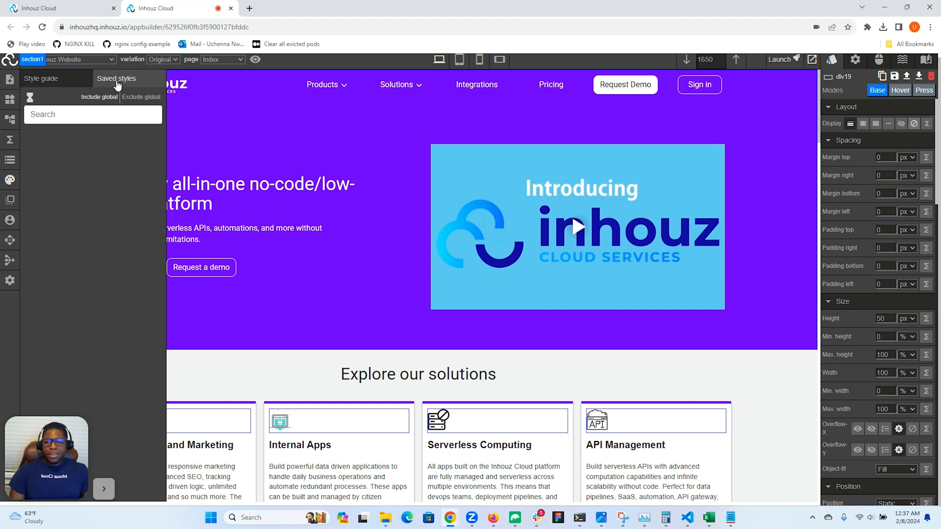
left_click(71, 83)
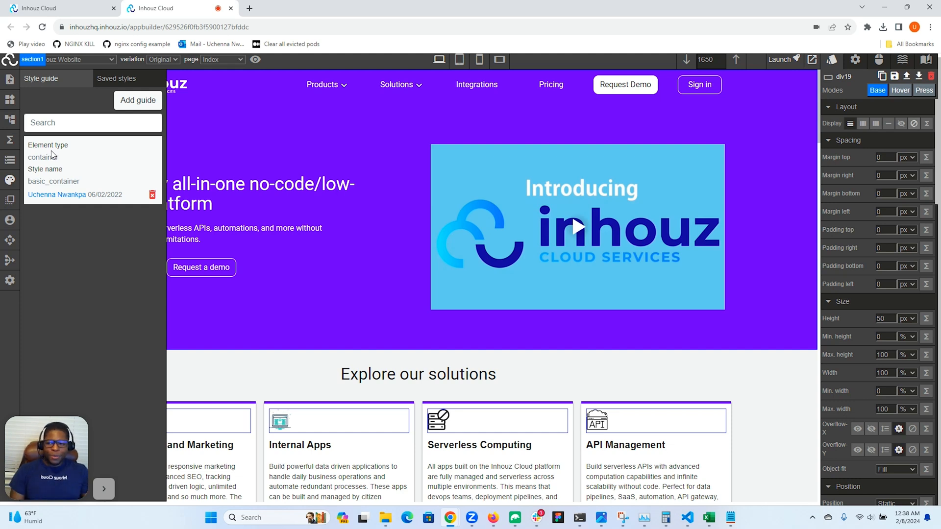
Step: Display modal1 from the Modal Manager on the page and select its Request a demo form container
left_click(9, 203)
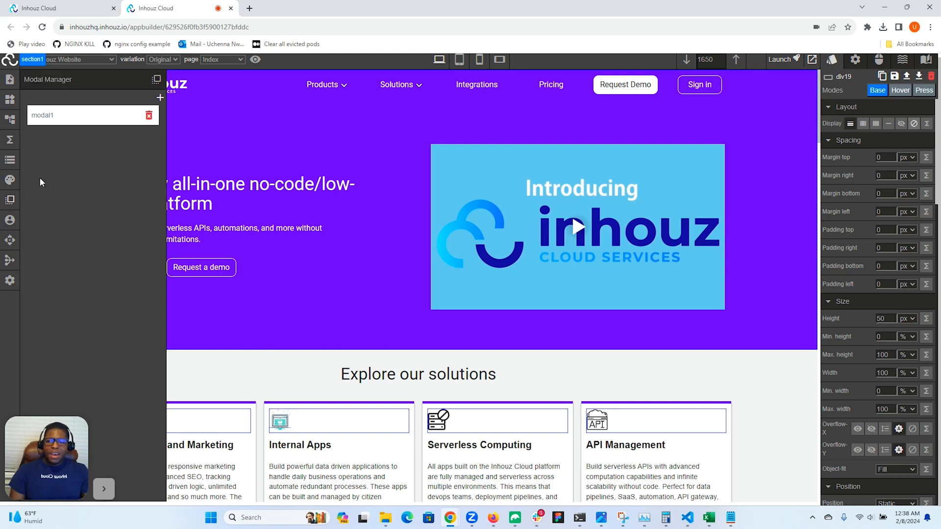
left_click(42, 120)
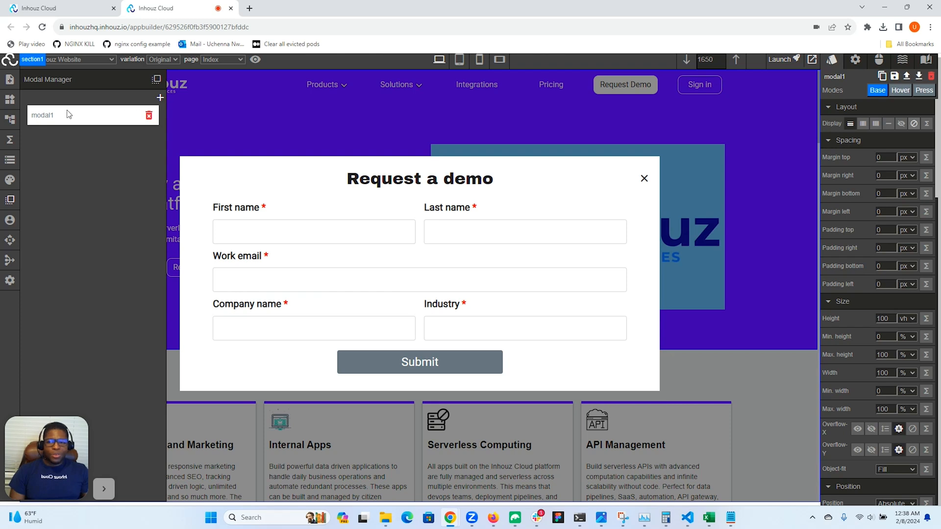
left_click(44, 121)
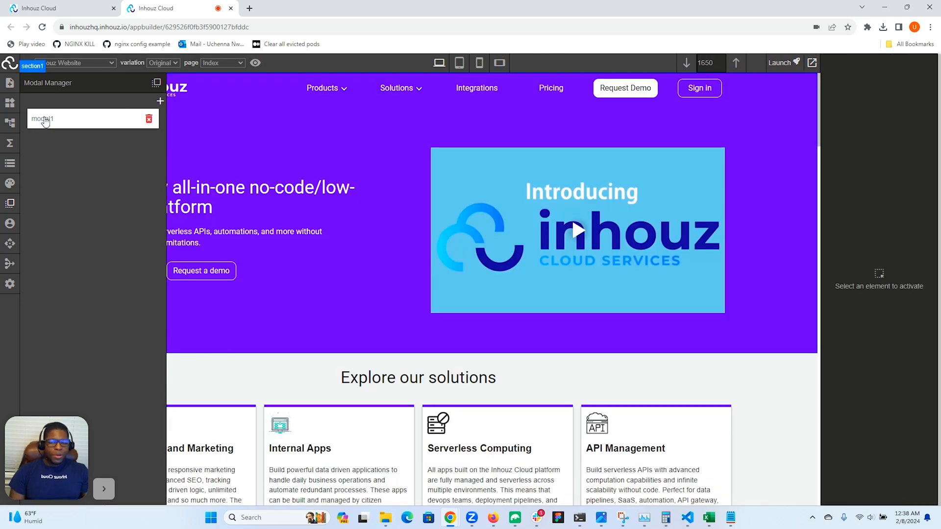
left_click(44, 120)
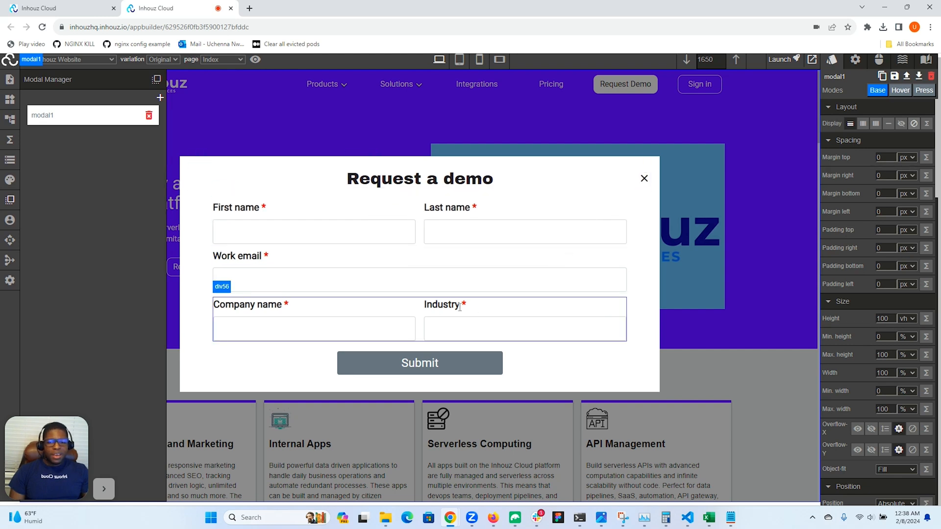
left_click(496, 164)
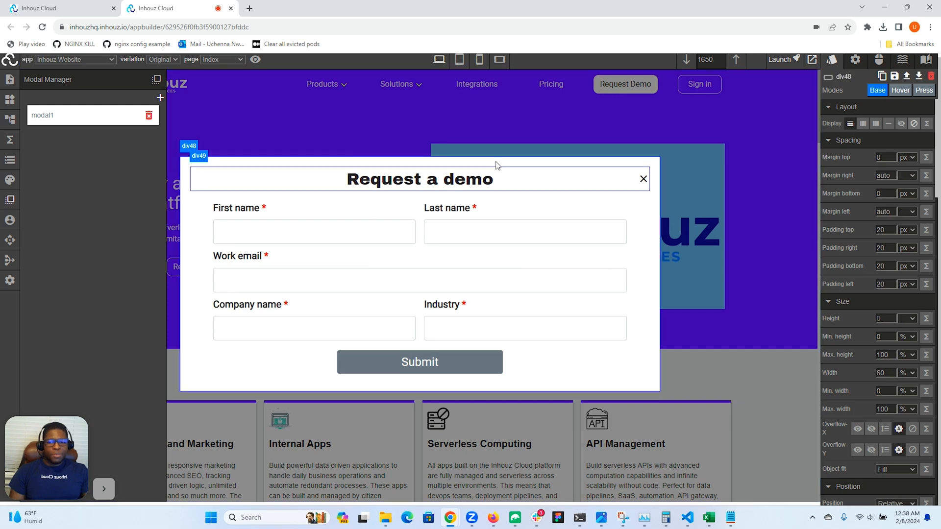
Step: Hide modal1 from the page and review the app's sample users and launch approval areas
left_click(40, 117)
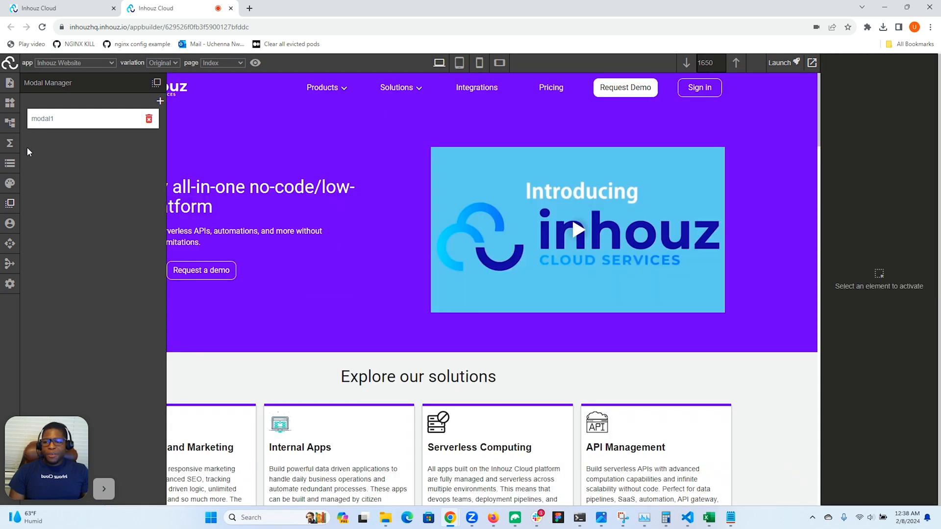
left_click(12, 226)
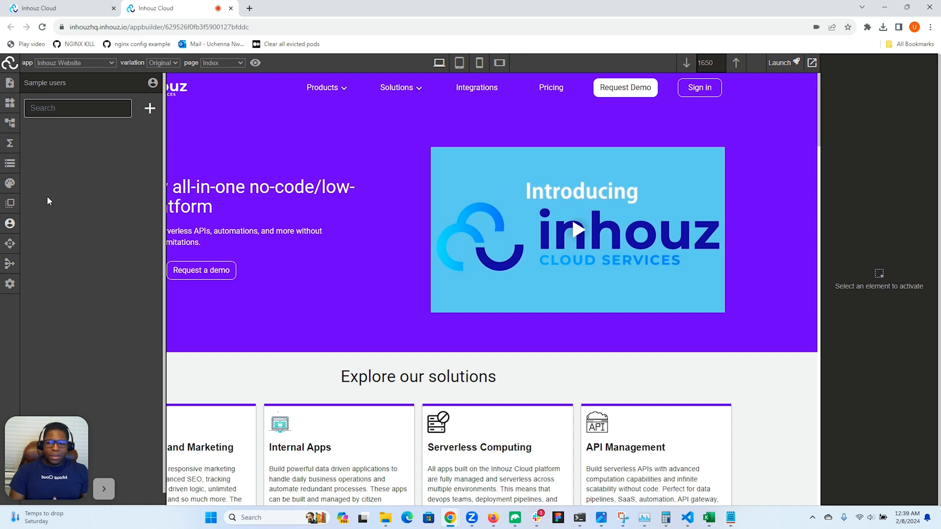
left_click(10, 244)
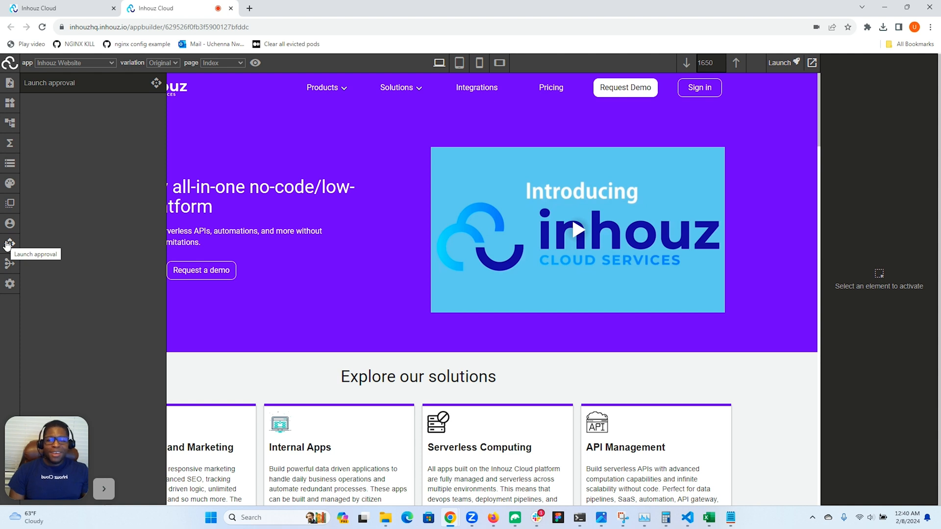
Step: Review the merge deployments for Production, Test and Development, including the target choices for merging Test
left_click(9, 269)
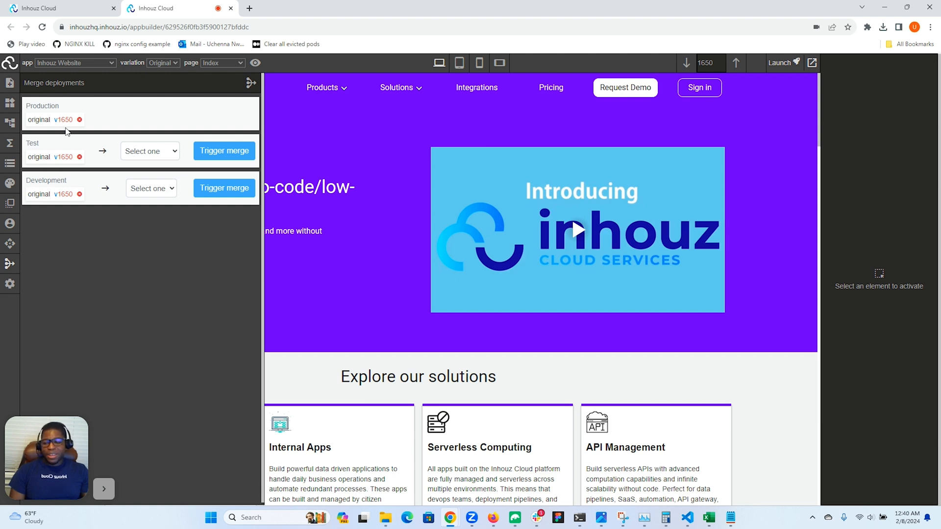
left_click(148, 152)
left_click(103, 147)
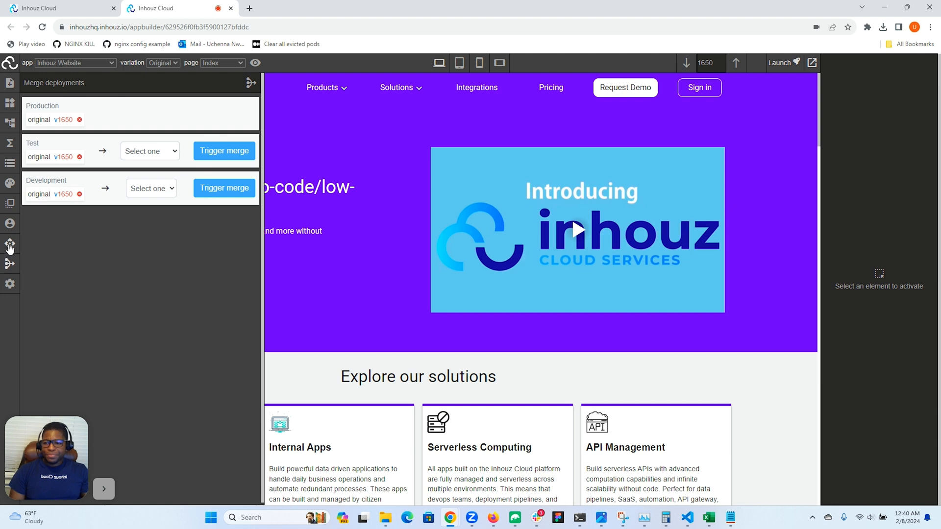
Step: Examine the app settings, from general and hosting details through access control and launch approval to screen display dimensions
left_click(9, 286)
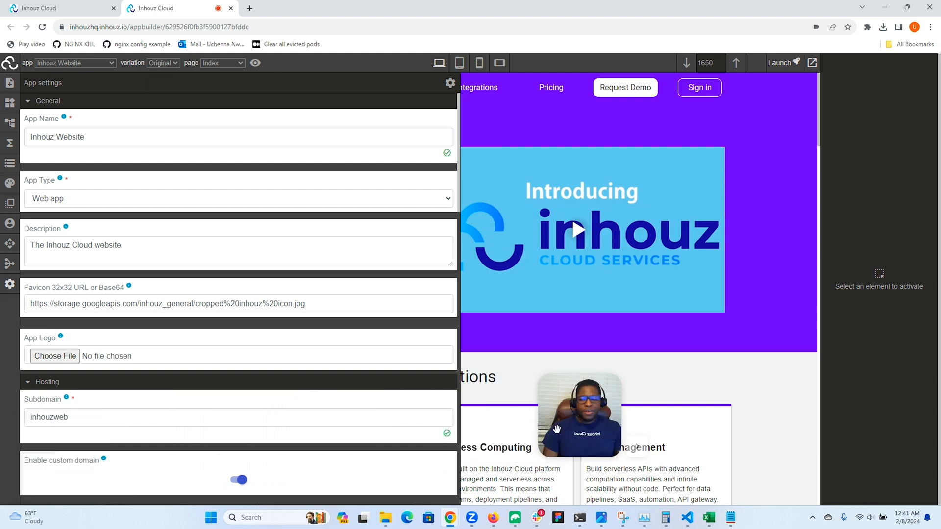
scroll(129, 292, "down", 2)
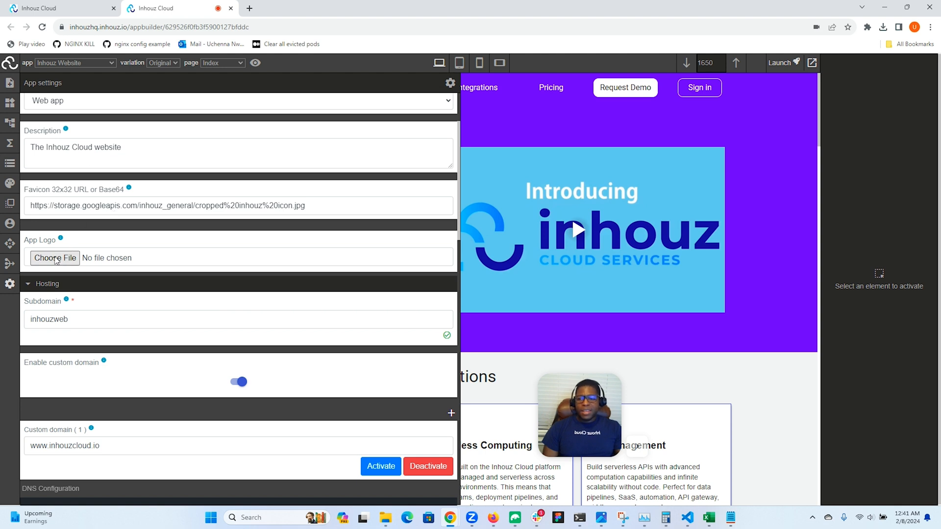
scroll(93, 235, "down", 3)
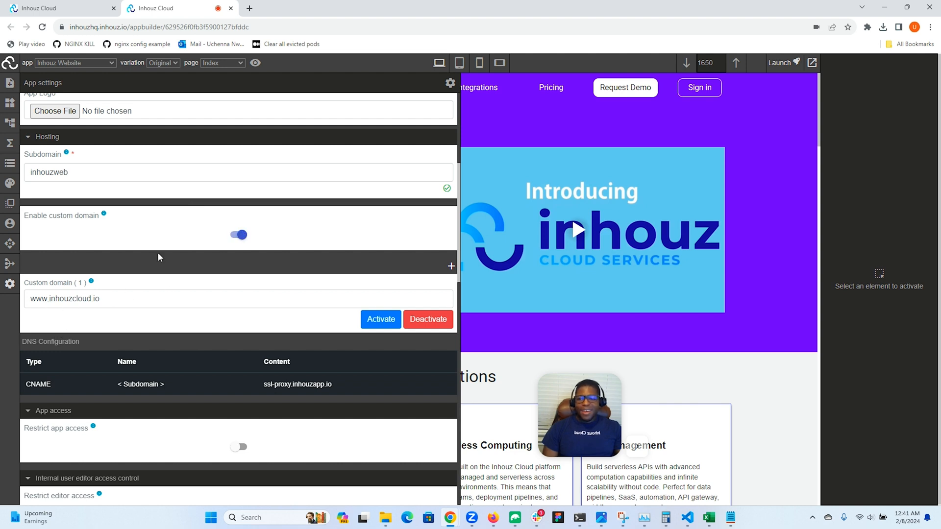
scroll(180, 288, "down", 3)
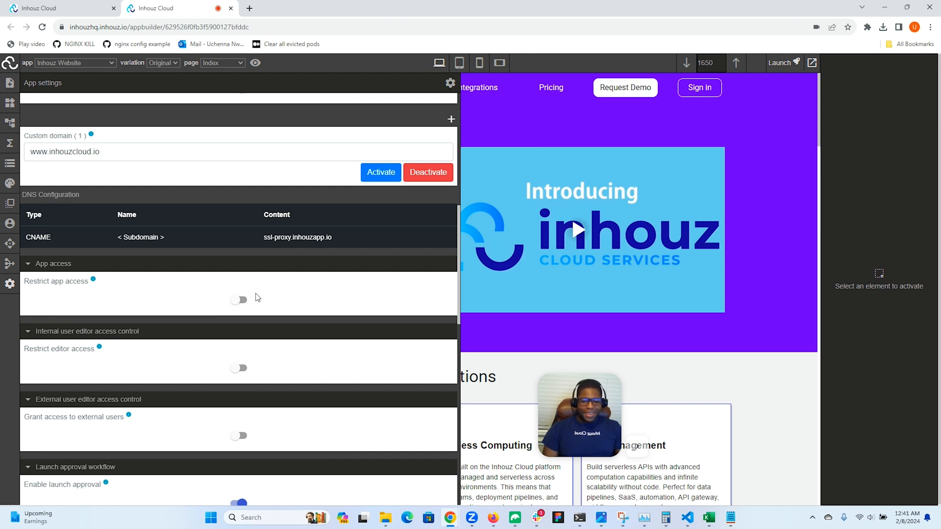
scroll(257, 297, "down", 2)
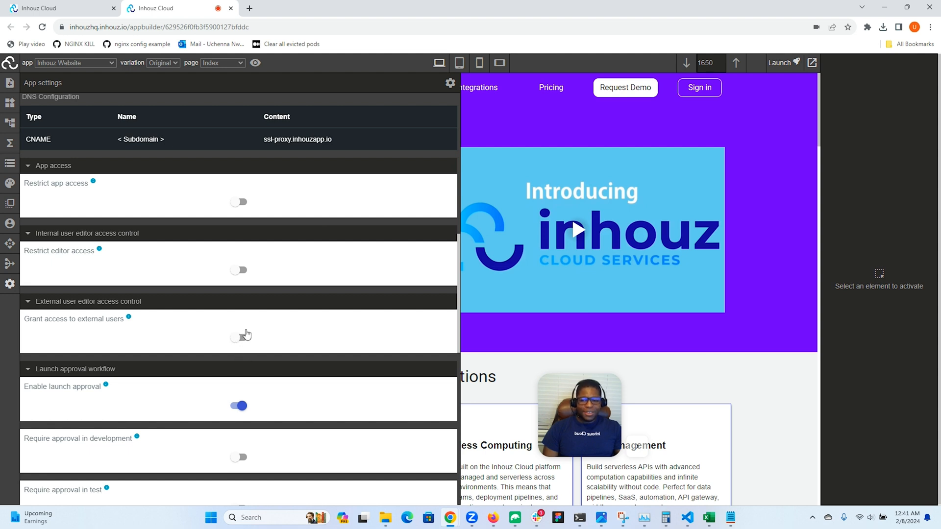
scroll(247, 335, "down", 3)
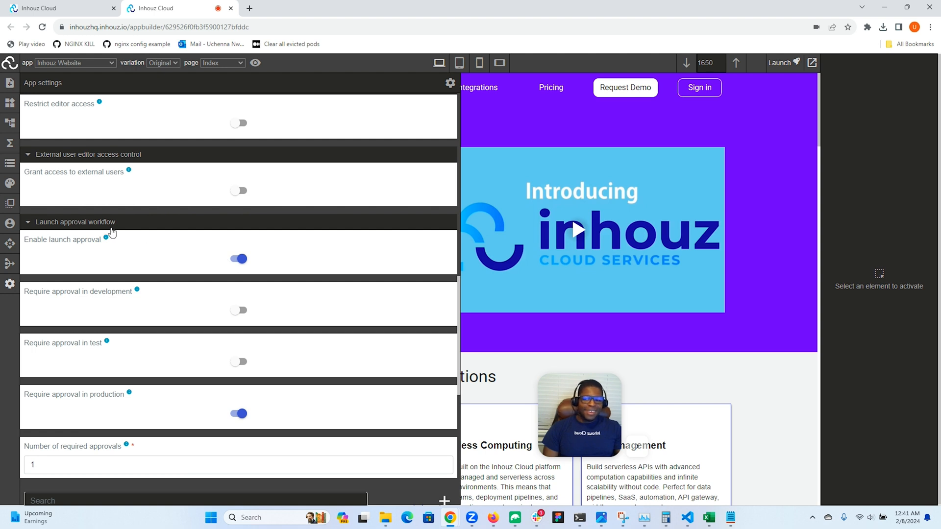
scroll(228, 419, "down", 7)
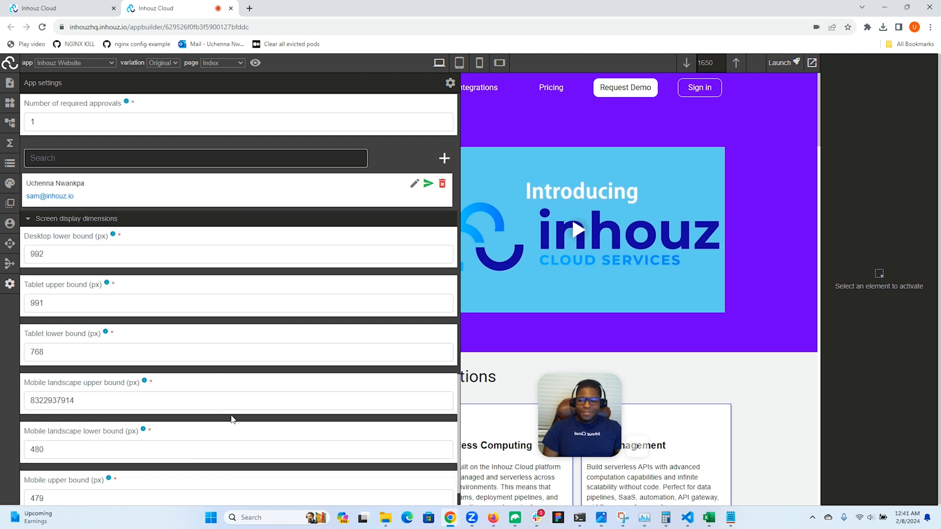
scroll(232, 420, "down", 1)
scroll(232, 414, "up", 4)
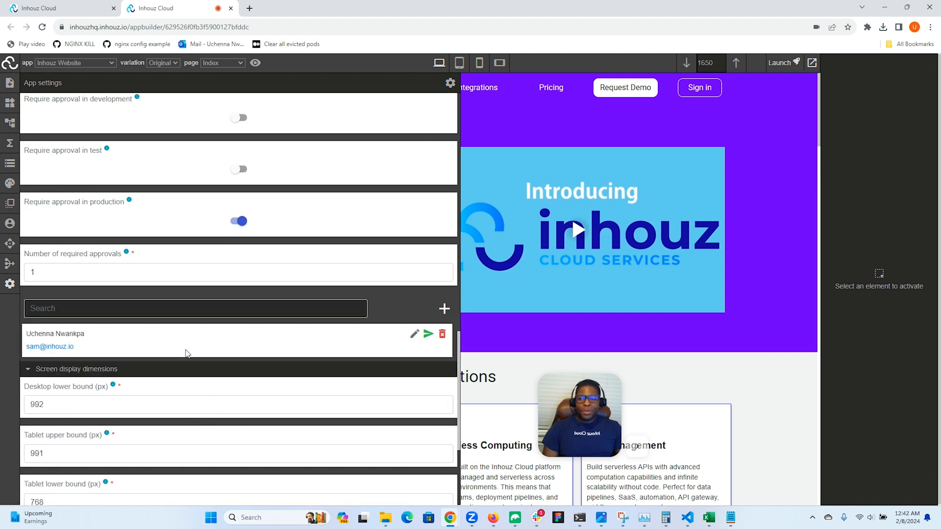
left_click(10, 285)
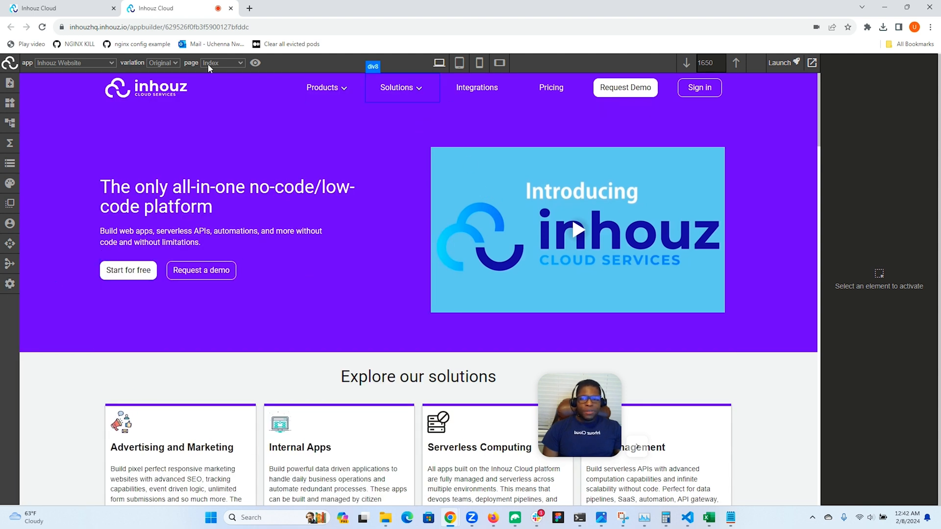
Step: Review the available apps, variations and pages without switching away from the Index page of Inhouz Website
left_click(63, 64)
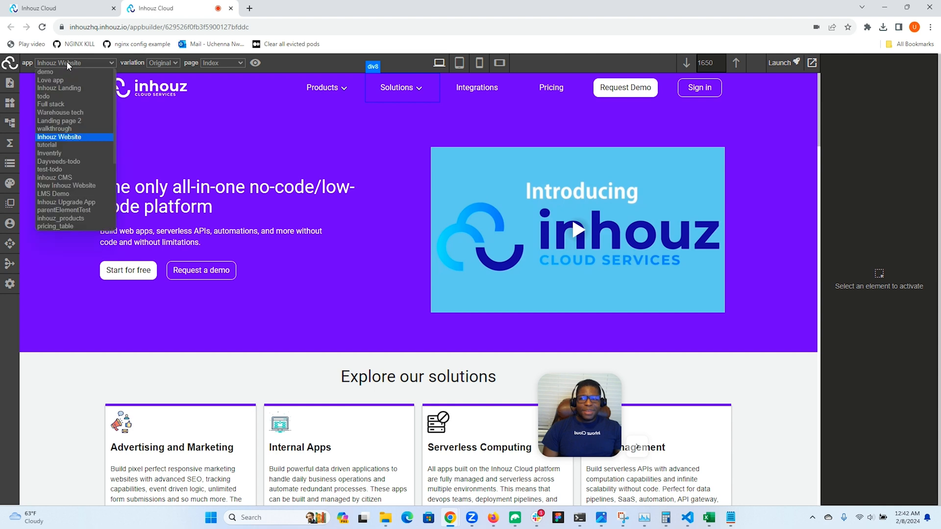
left_click(98, 62)
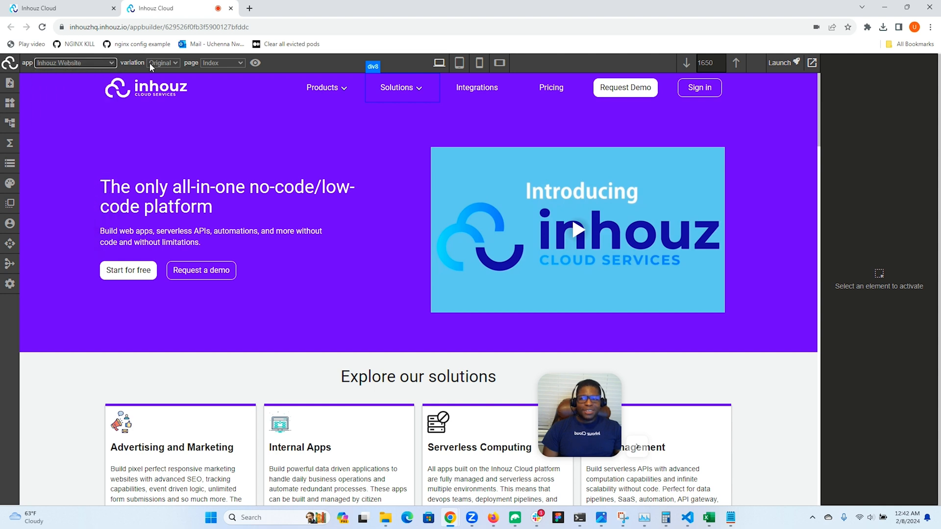
left_click(165, 63)
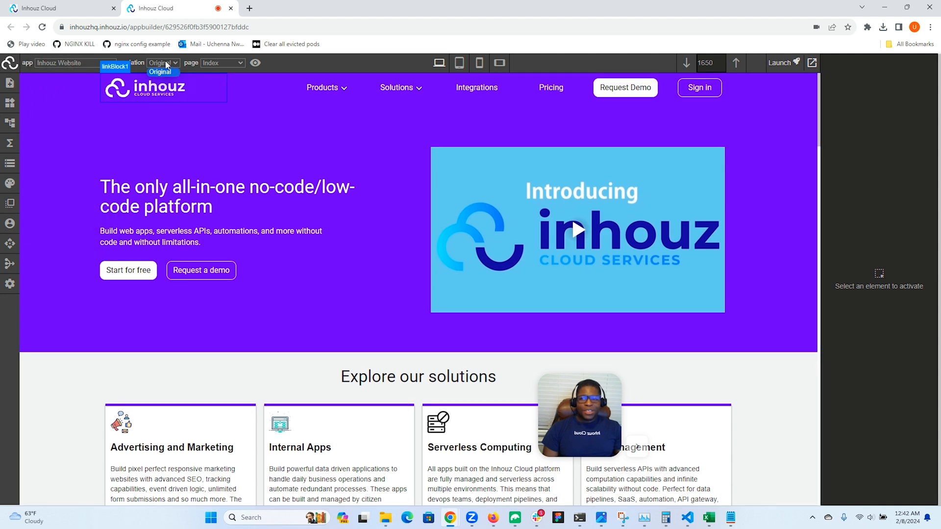
left_click(165, 64)
left_click(166, 64)
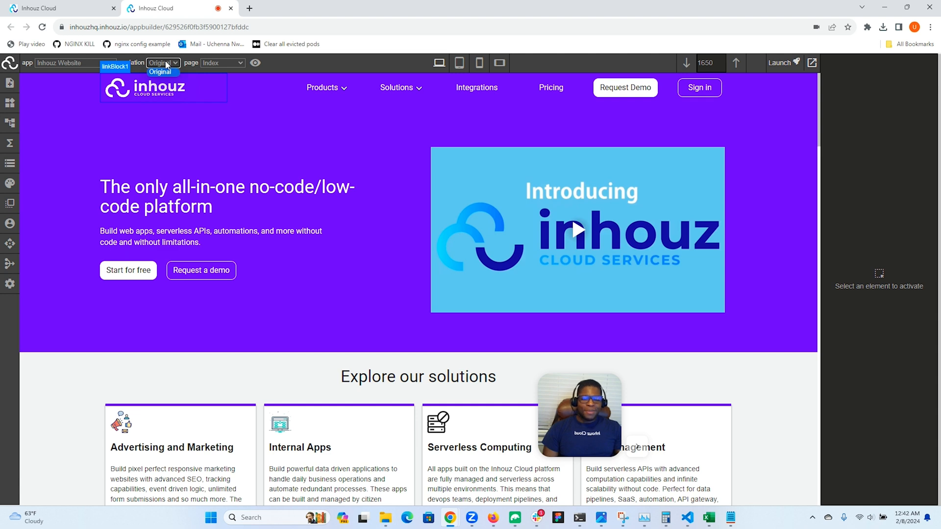
left_click(166, 64)
left_click_drag(578, 410, 47, 446)
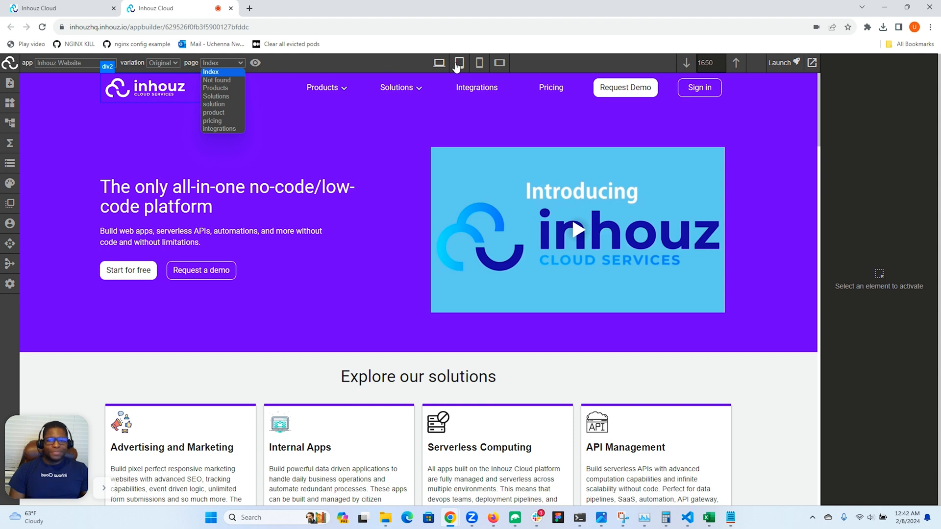
left_click(409, 66)
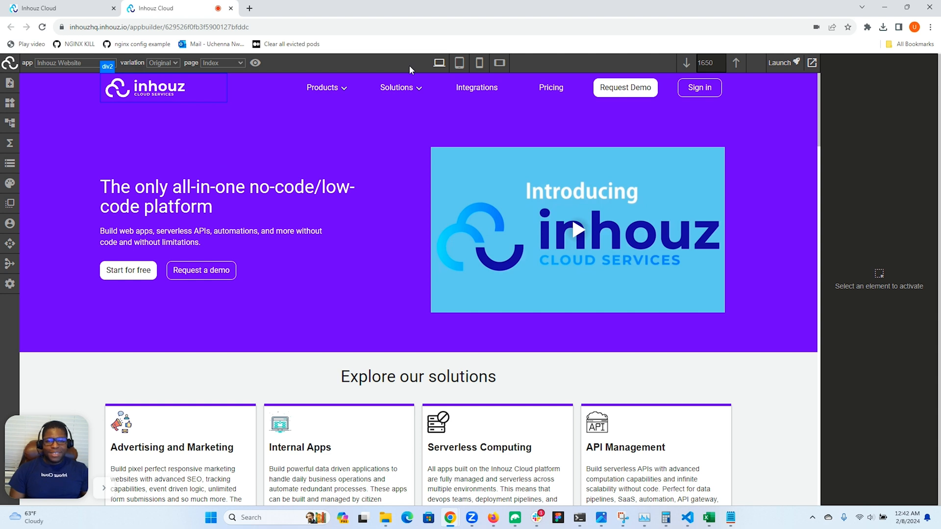
Step: Preview the Index page in the mobile layout and return to the desktop layout
left_click(479, 63)
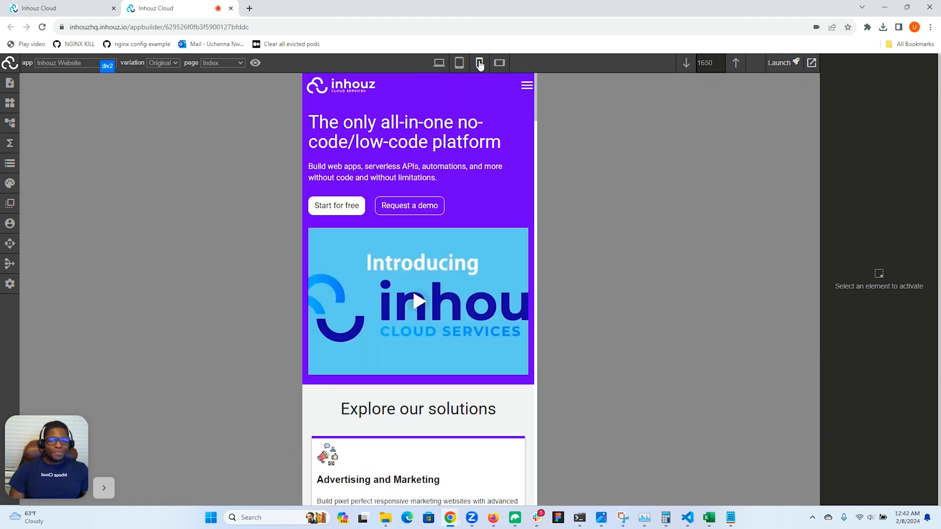
scroll(453, 147, "down", 17)
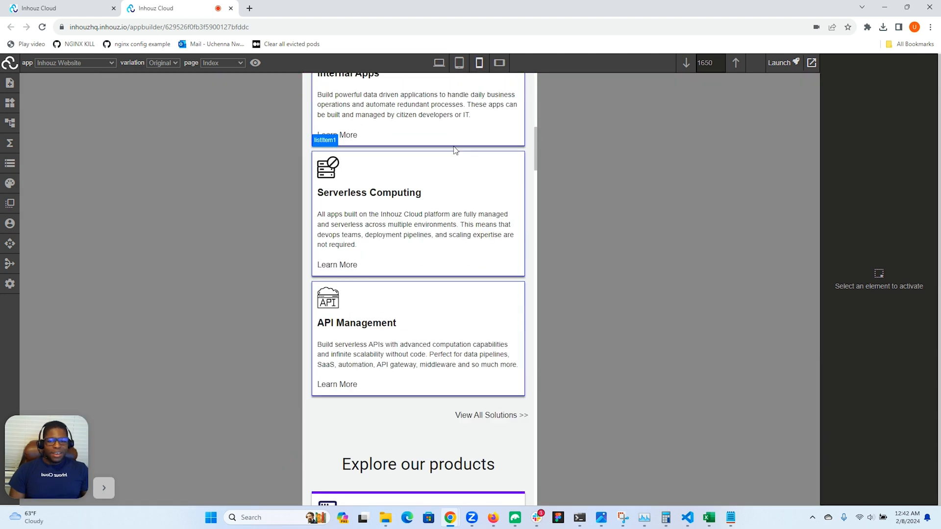
scroll(452, 146, "up", 17)
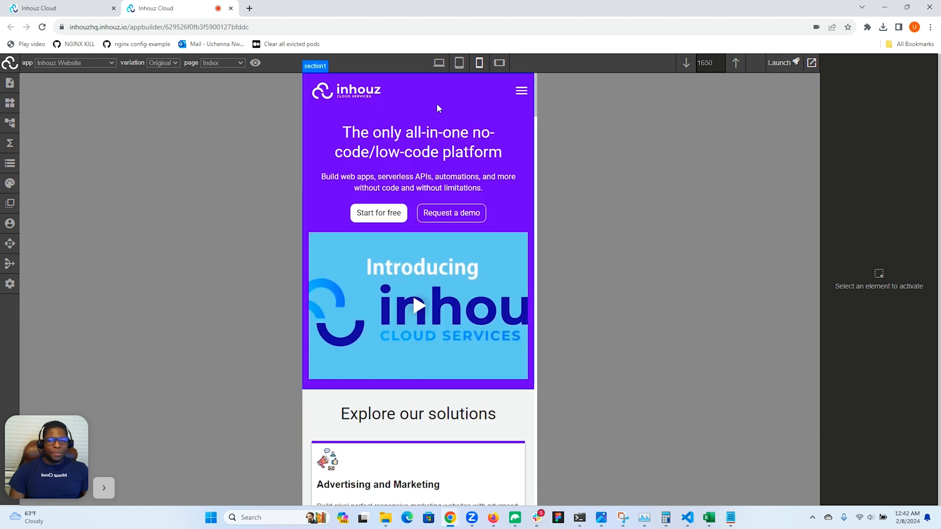
left_click(439, 63)
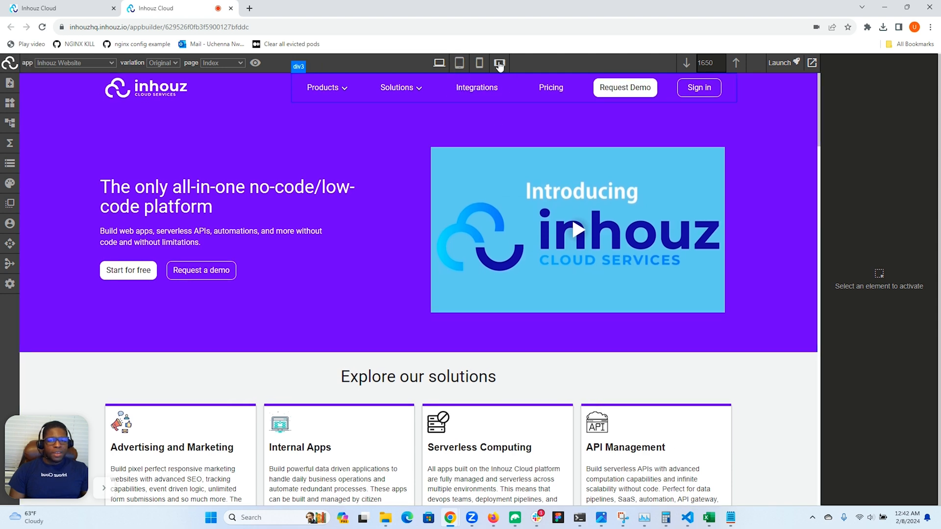
Step: Open the Integrations page from the site navigation and check the app launch environments, closing the launch dialog without launching
left_click(464, 100)
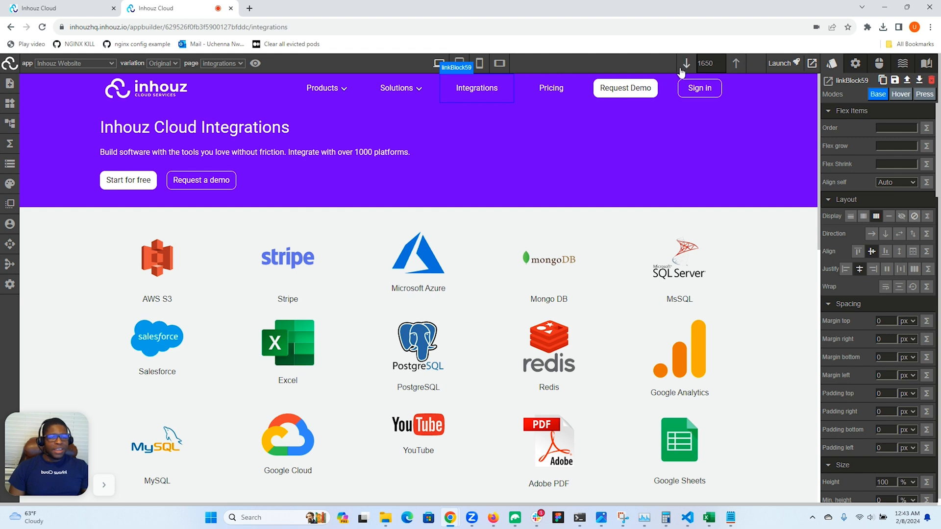
left_click(780, 65)
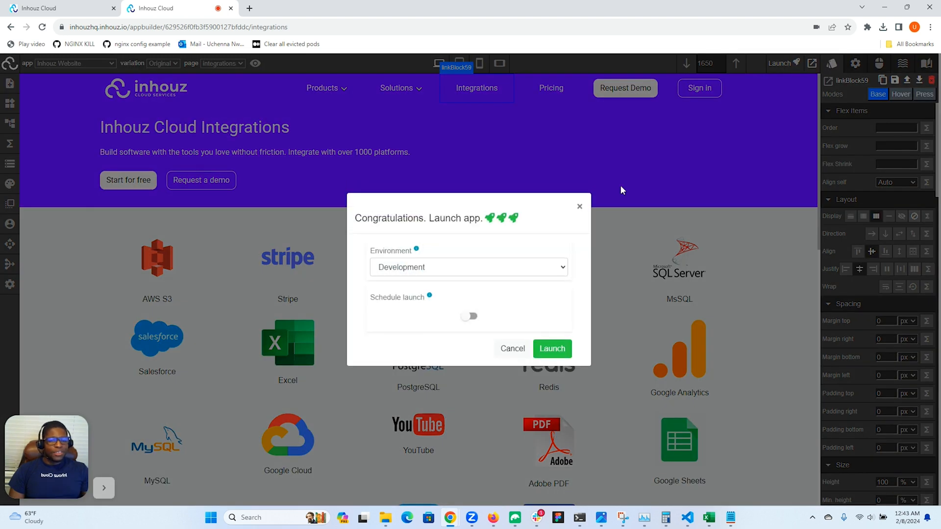
left_click(524, 267)
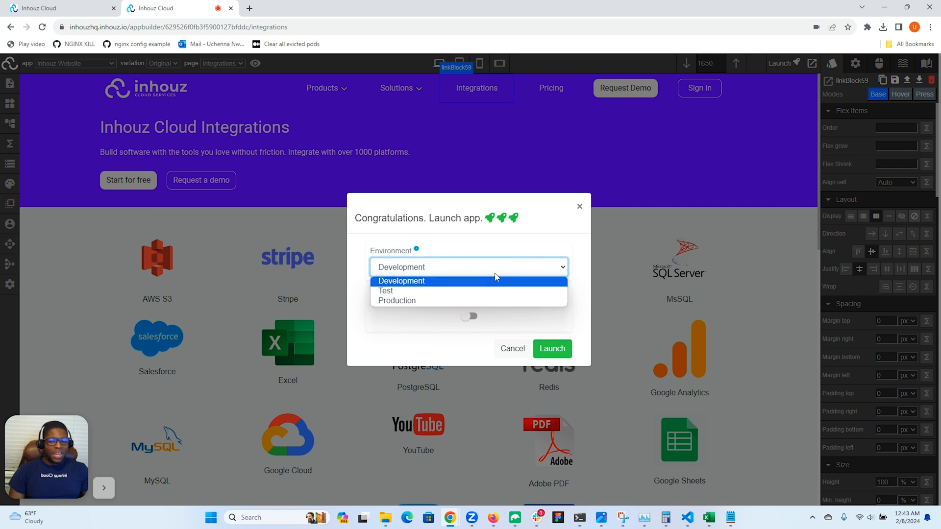
left_click(513, 247)
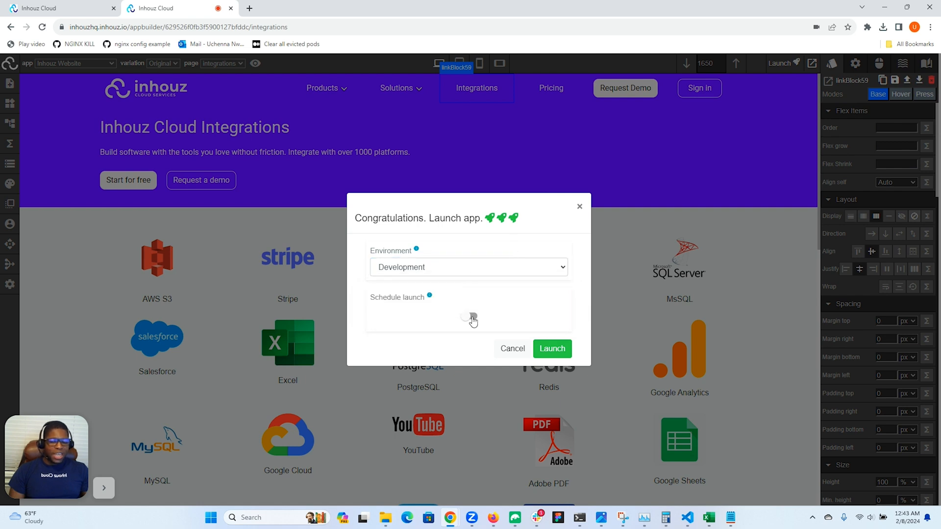
left_click(580, 207)
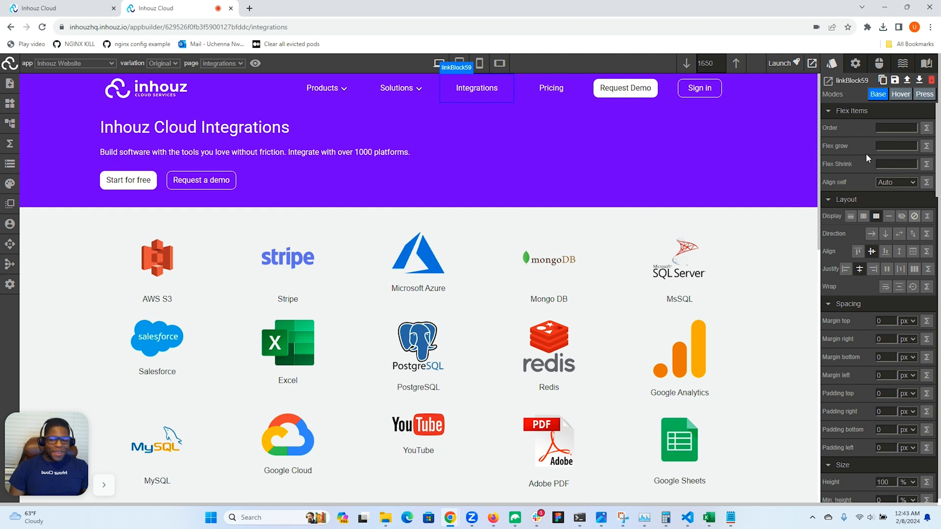
Step: Examine the Integrations link's style properties, including flex items, layout, spacing, size, position, typography and backgrounds
scroll(877, 156, "down", 5)
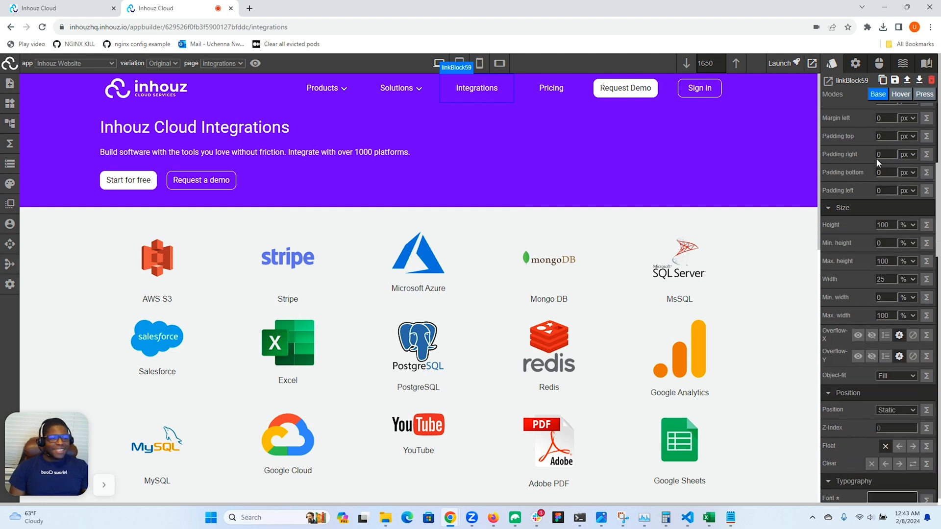
scroll(877, 163, "down", 8)
scroll(876, 157, "up", 5)
scroll(876, 158, "up", 8)
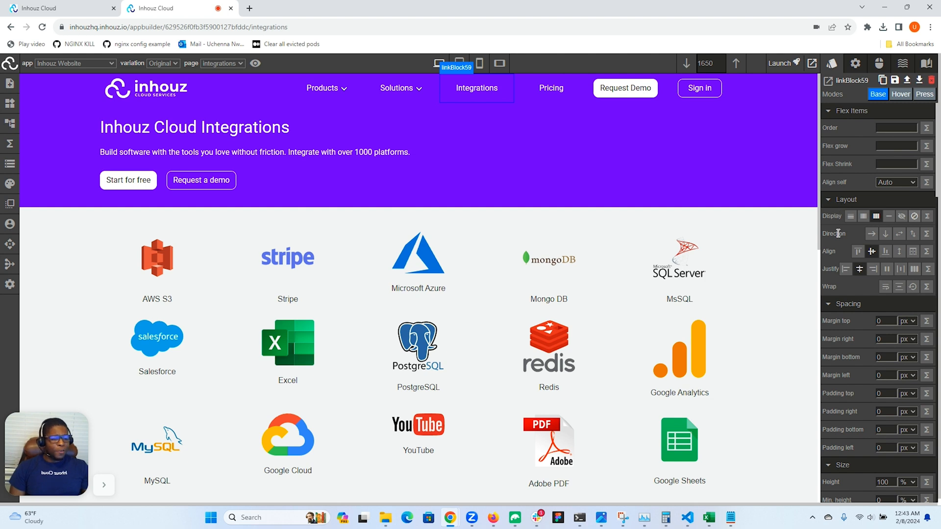
scroll(836, 233, "down", 5)
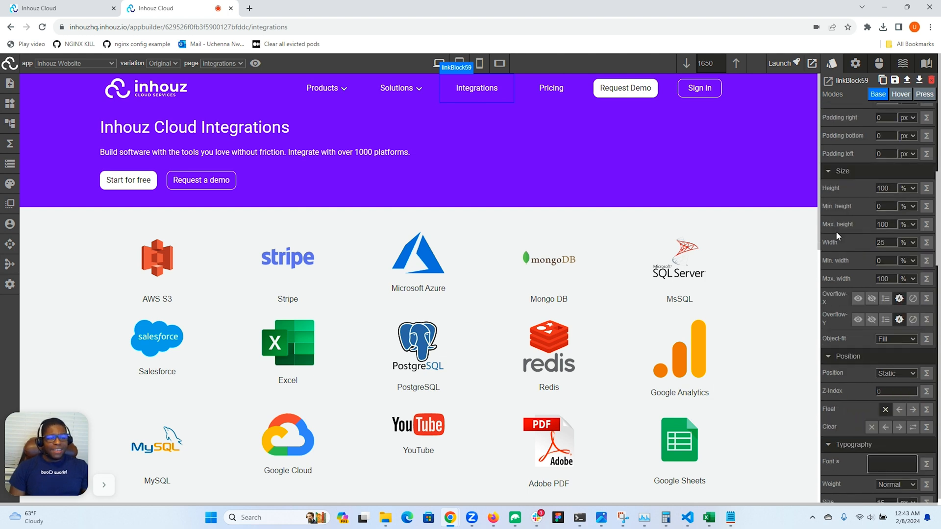
scroll(836, 231, "down", 5)
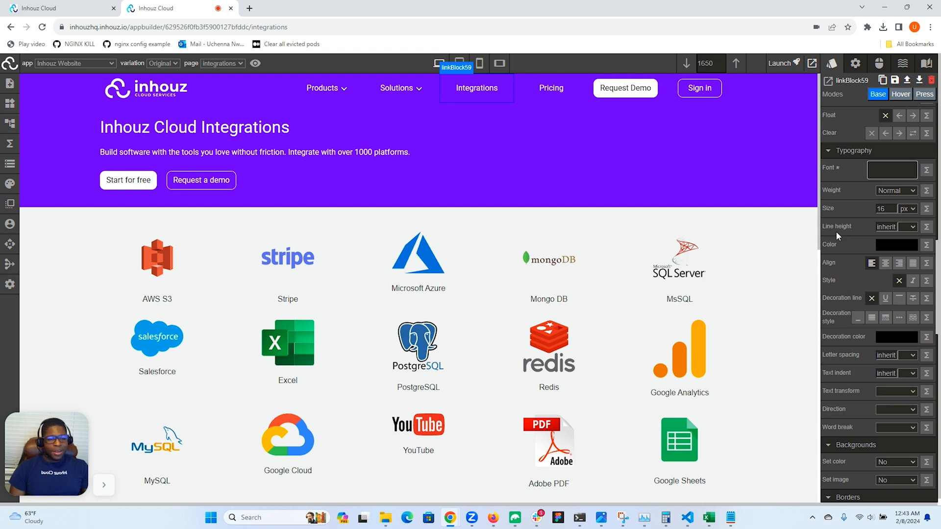
scroll(835, 232, "up", 10)
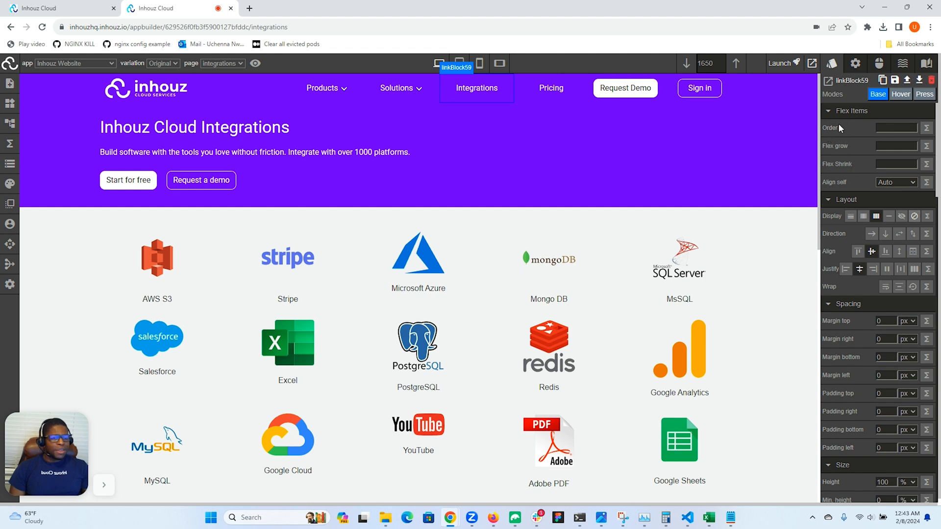
Step: Switch the Integrations link's Order style to a function-driven value, then restore the plain value entry
left_click(926, 128)
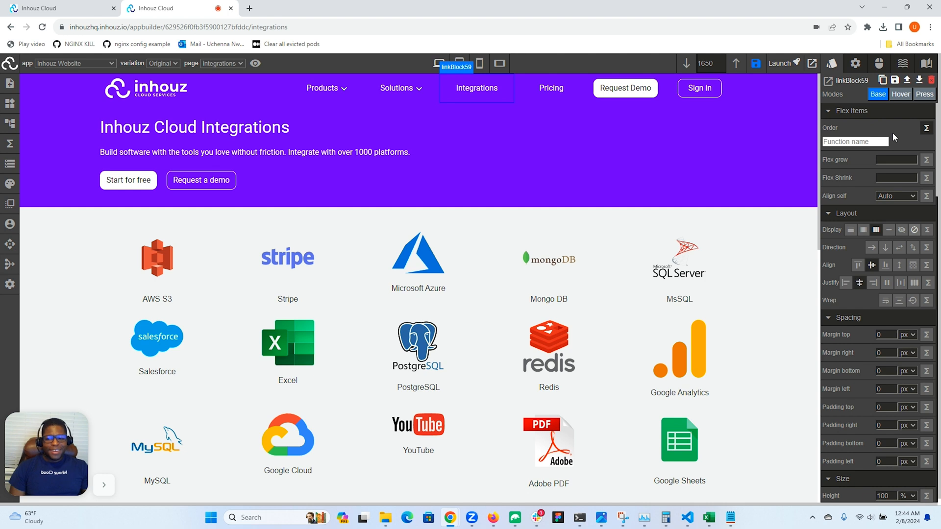
left_click(926, 129)
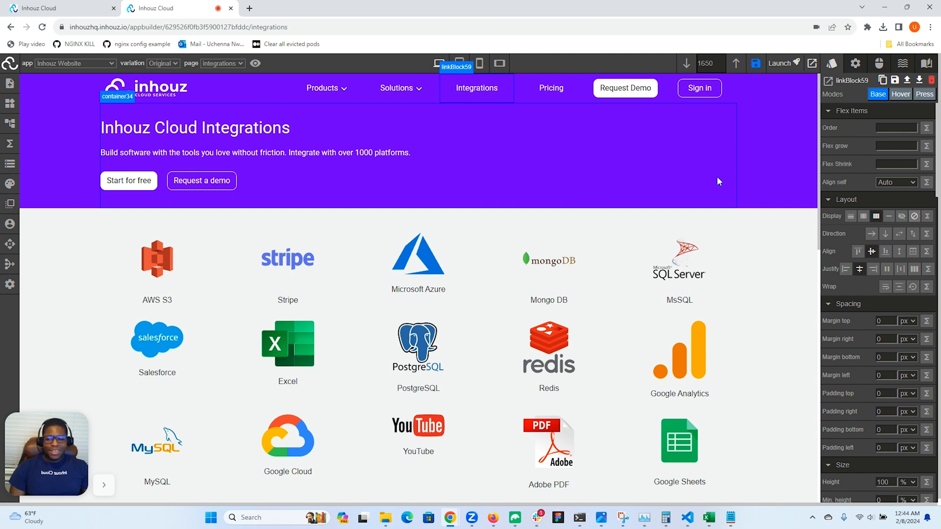
Step: Review the Integrations link's attributes and show navigationType as an option list, keeping Navigate to page selected
left_click(853, 64)
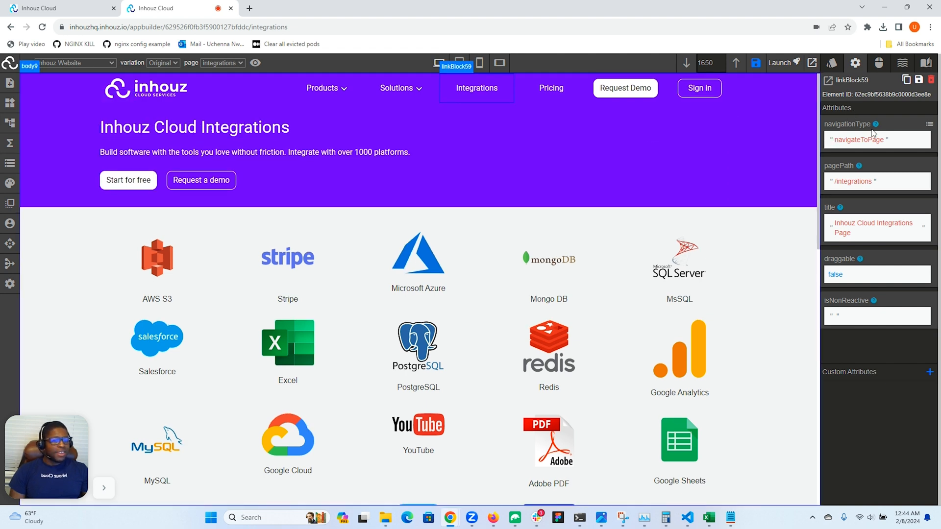
left_click(929, 127)
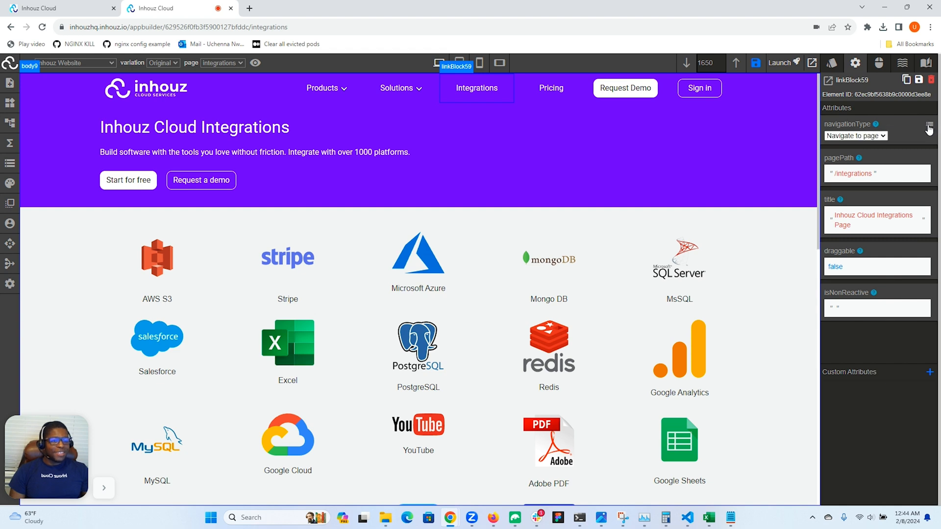
left_click(855, 136)
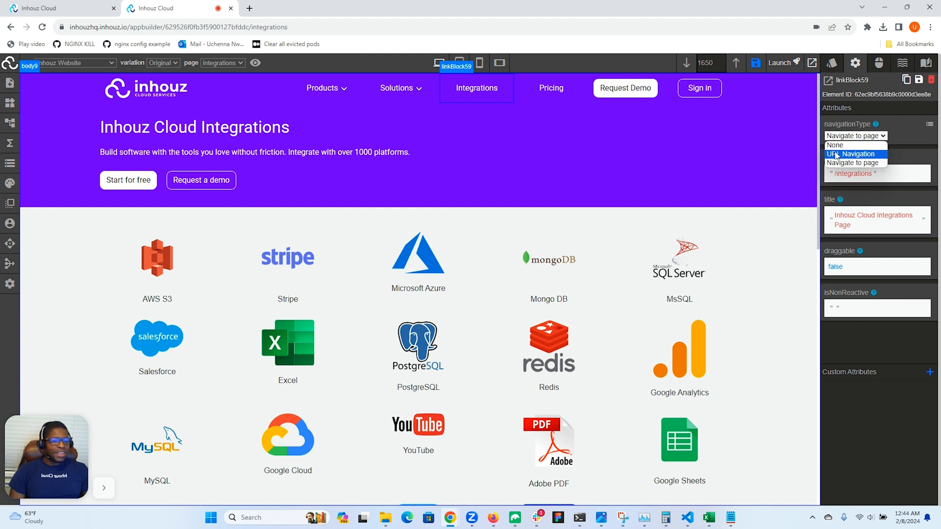
left_click(872, 162)
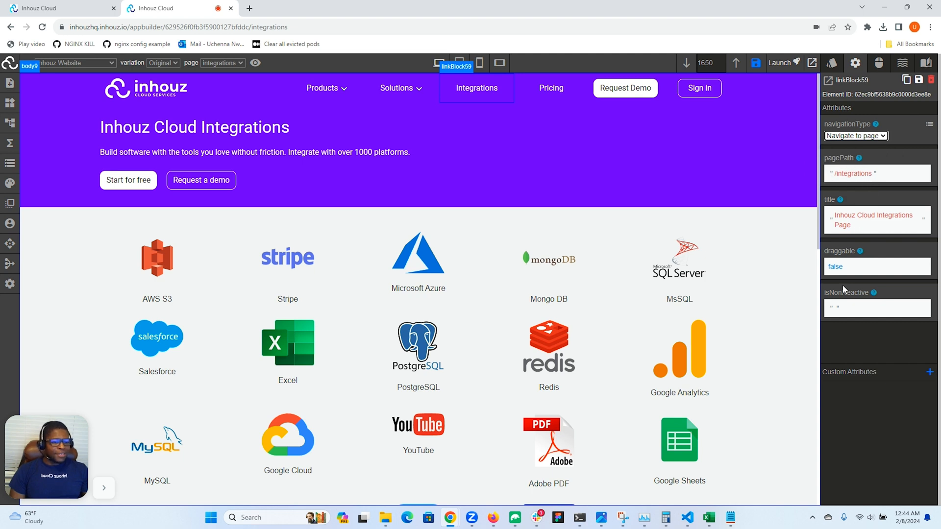
Step: Review the Integrations link's available event handlers, from onClick to onPaste, and open its element interactions
left_click(880, 62)
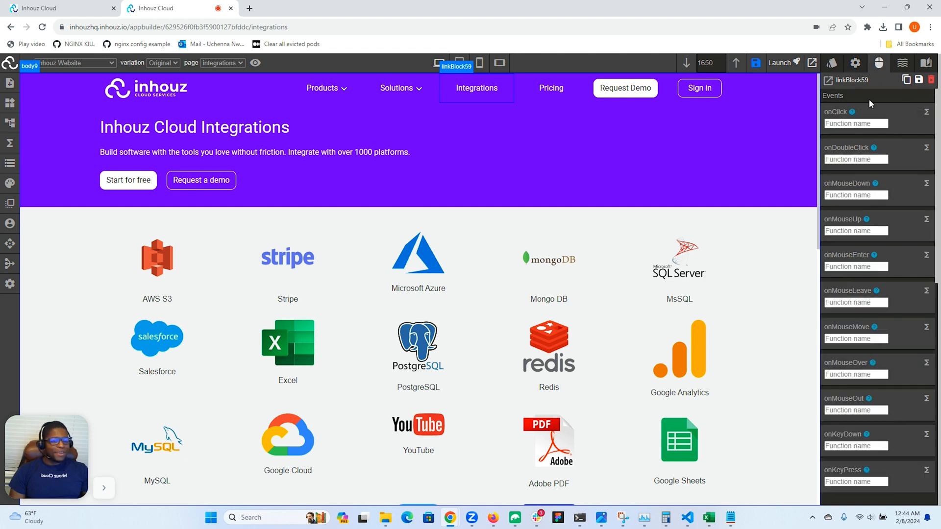
scroll(844, 138, "down", 10)
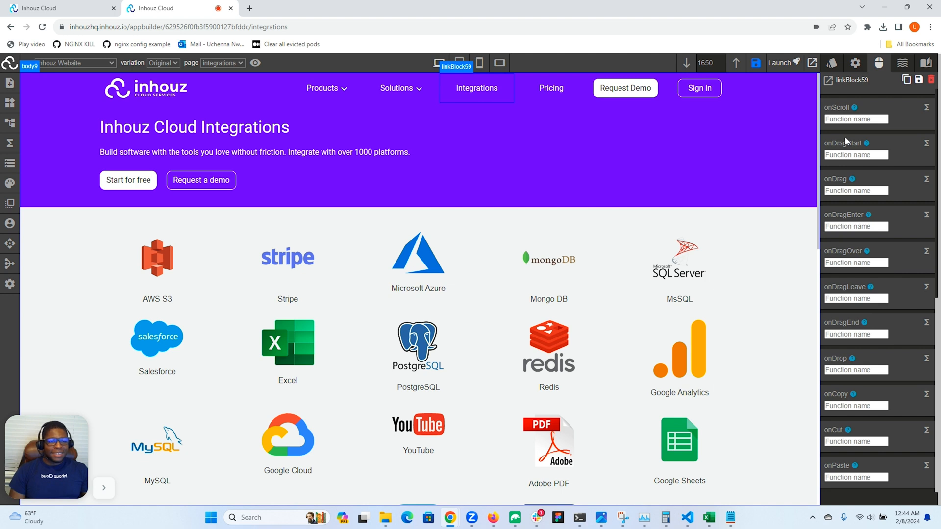
scroll(845, 136, "up", 10)
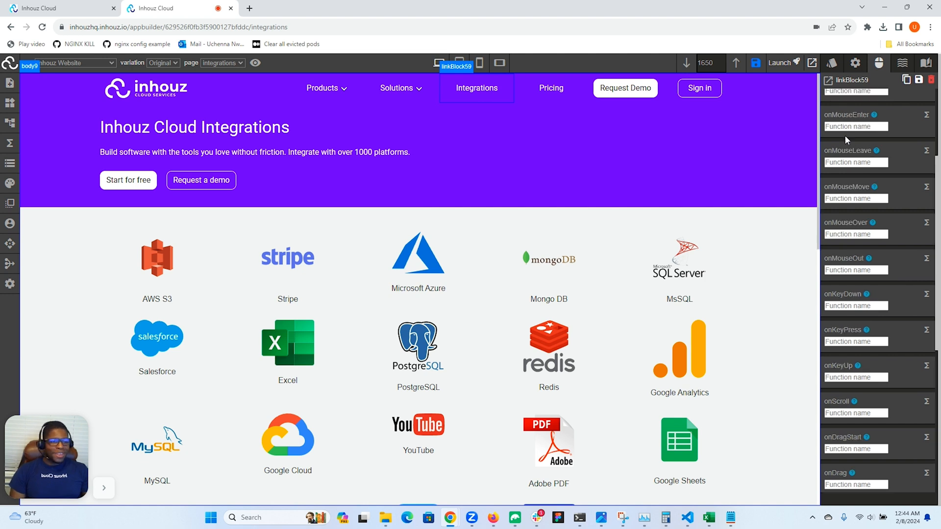
left_click(902, 64)
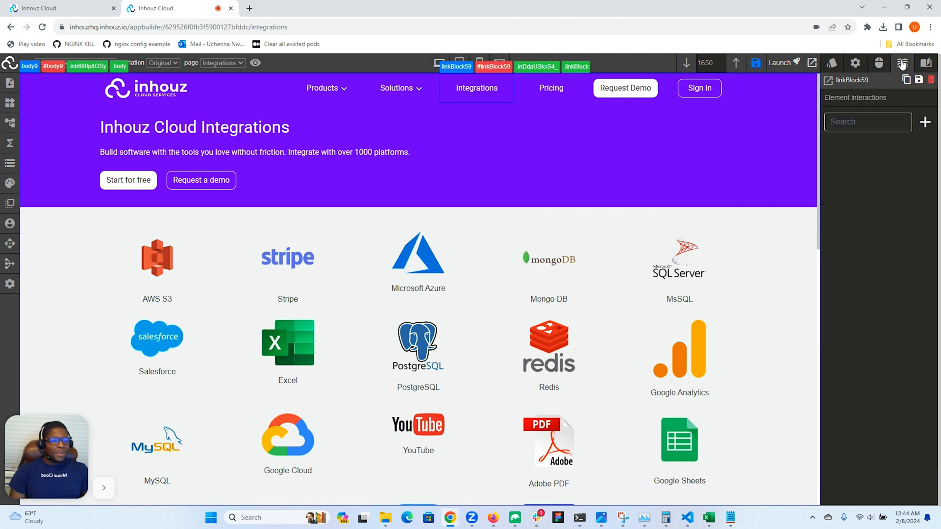